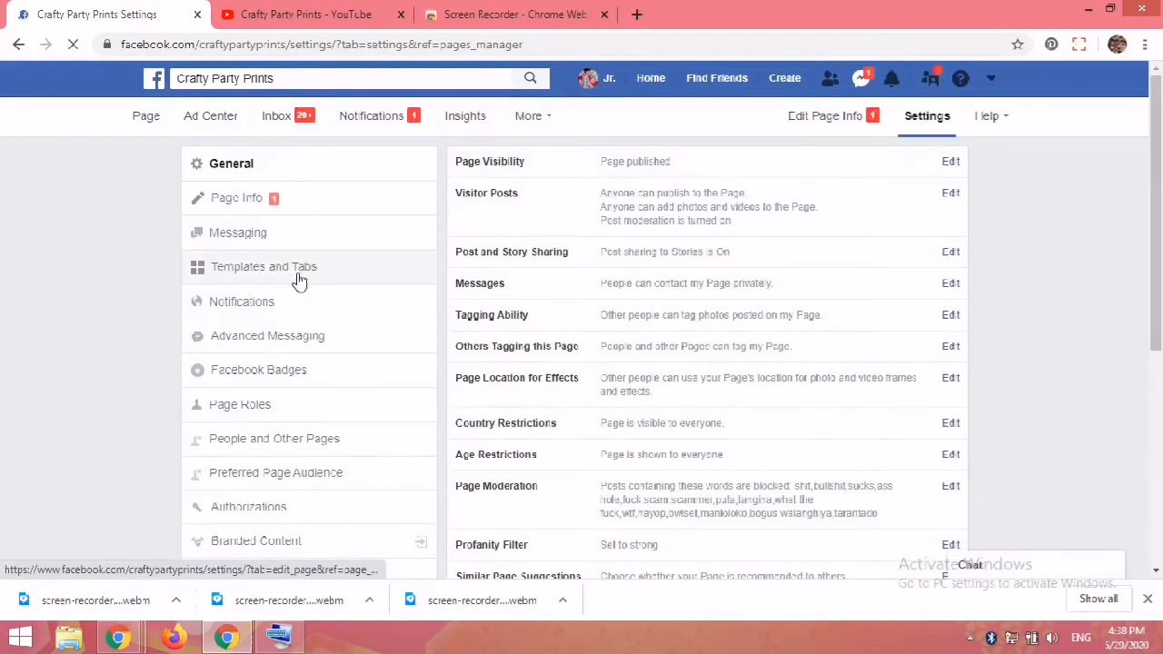
Step: Open the page's Templates and Tabs settings and review the list of tabs
left_click(273, 274)
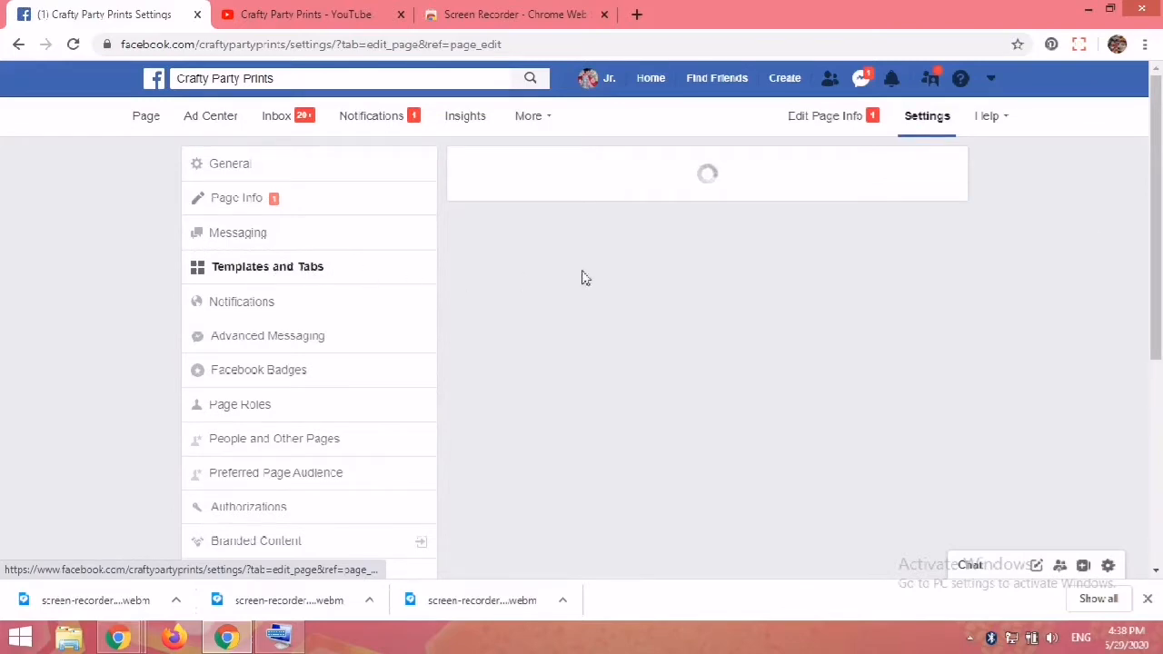
left_click_drag(1156, 213, 808, 463)
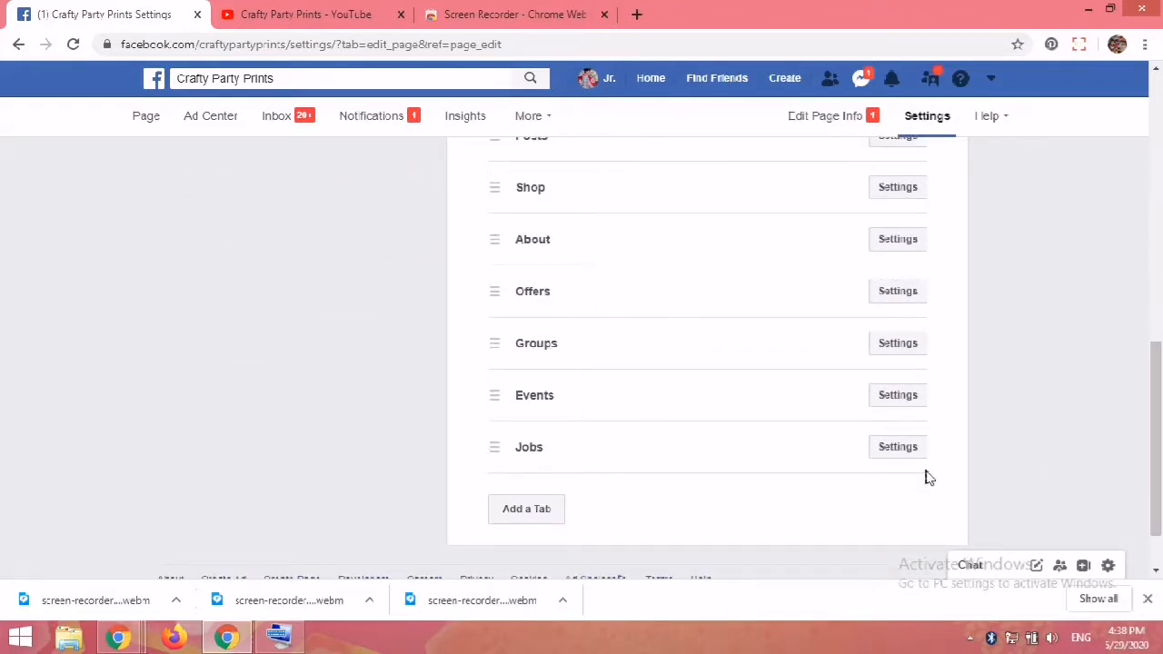
left_click_drag(1157, 450, 1157, 298)
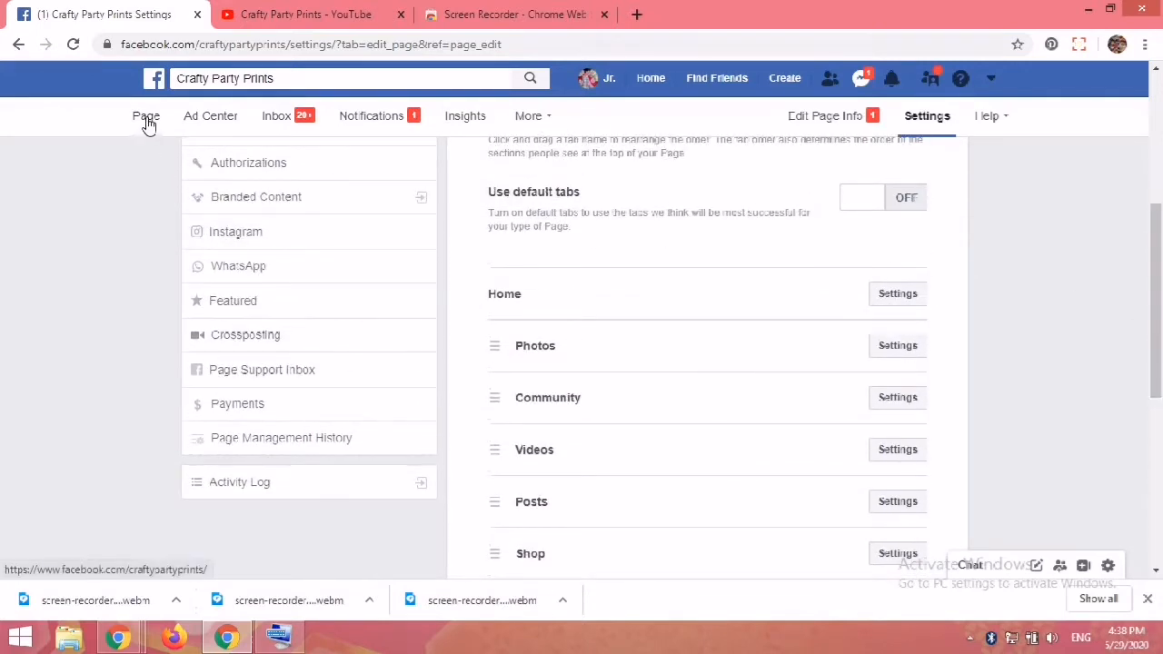
Step: Search Facebook for Youtube tab and open the Youtube Tab app page
left_click(282, 78)
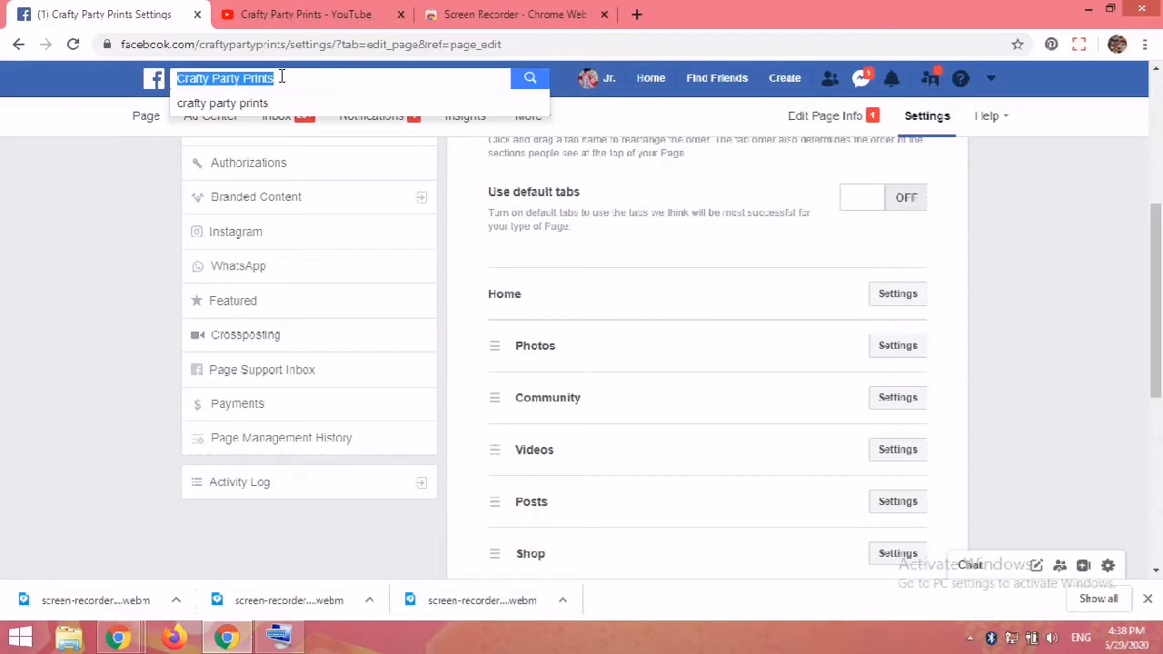
type("Y")
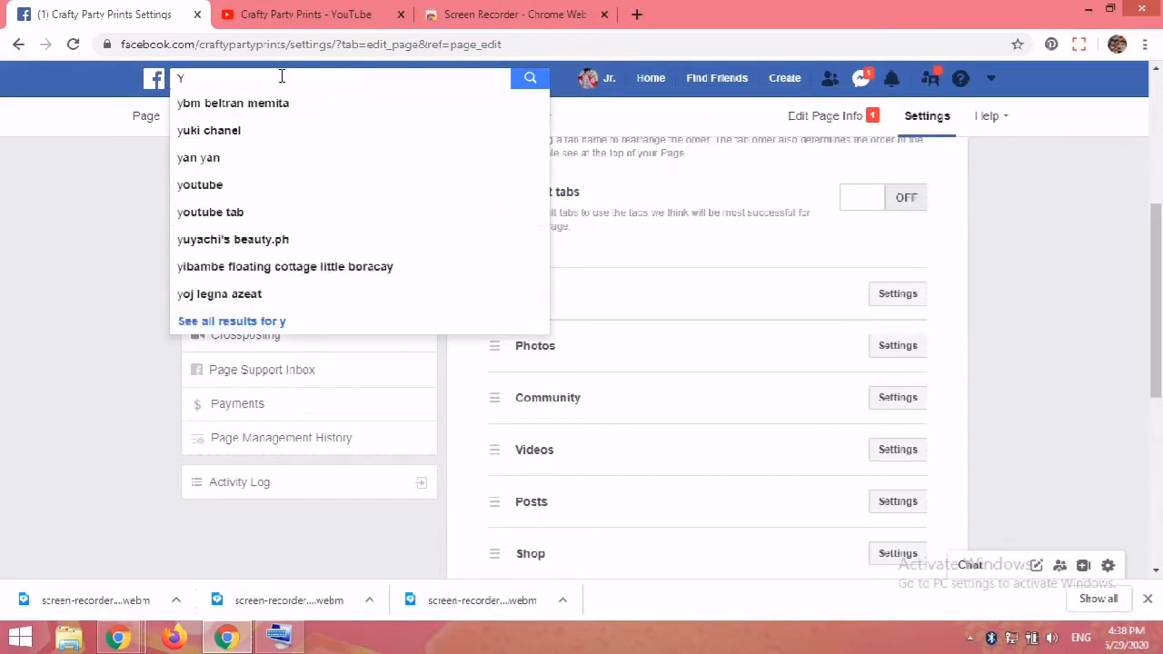
type("outube tab")
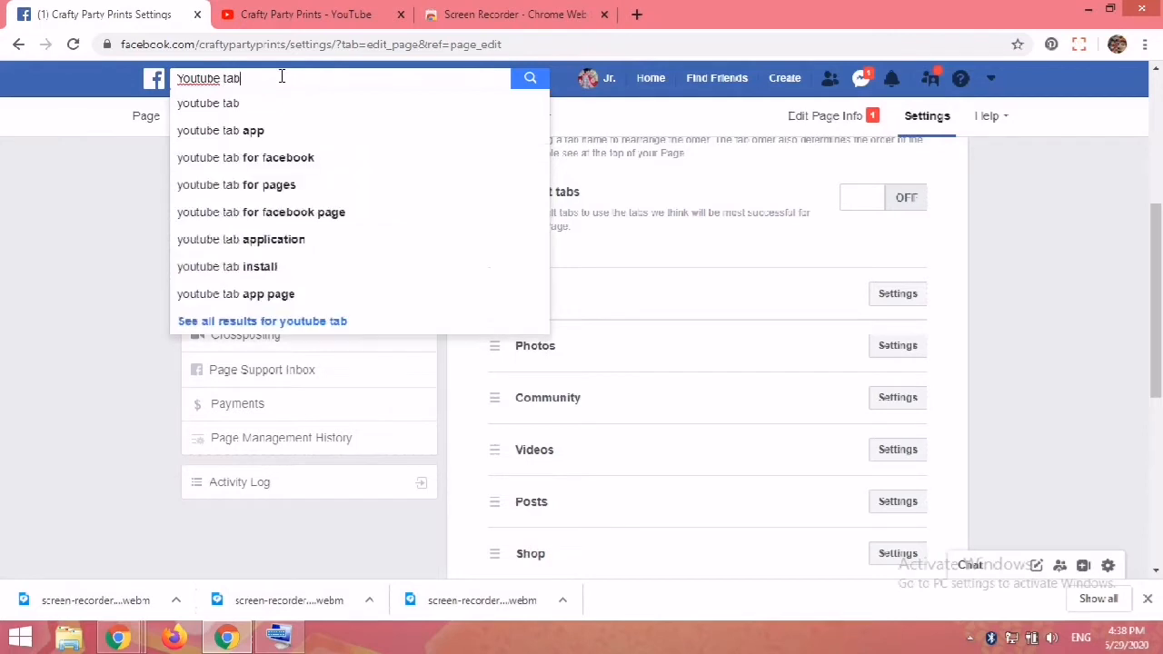
key("Return")
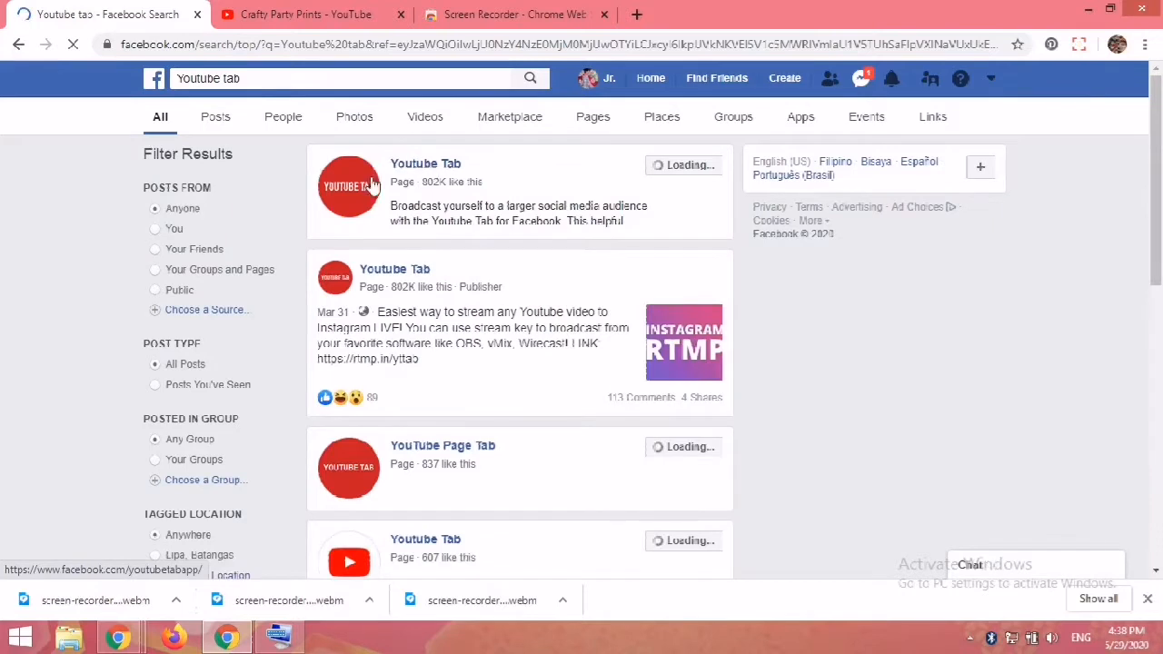
left_click(427, 171)
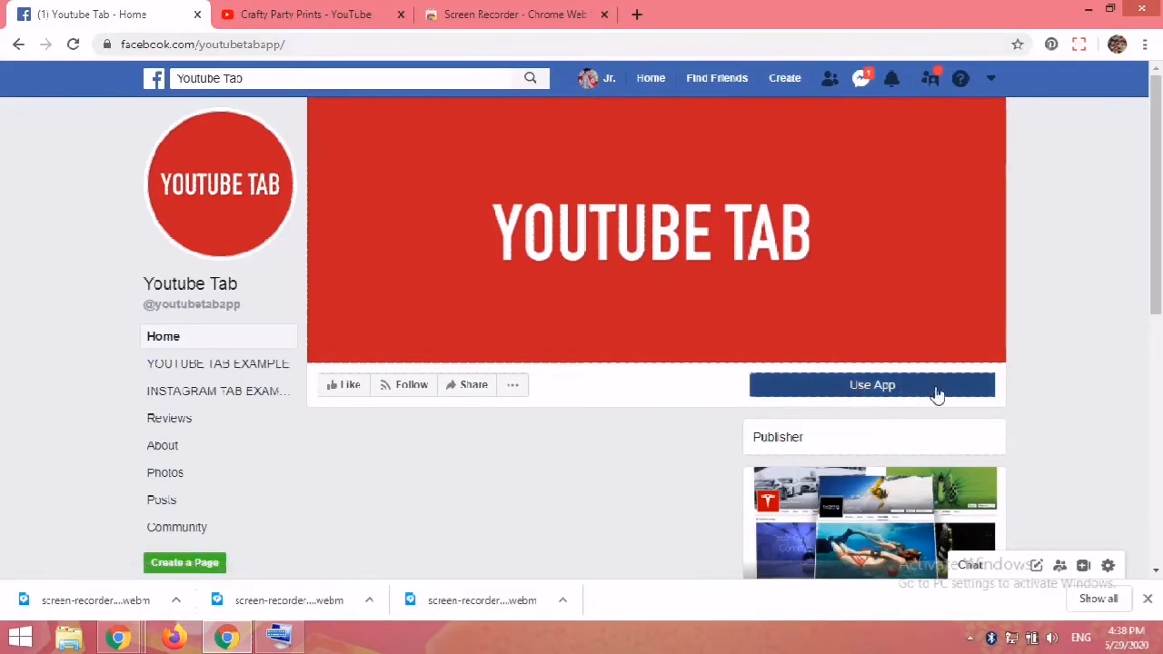
Step: Add the Youtube Tab app as a page tab to Crafty Party Prints
left_click(880, 389)
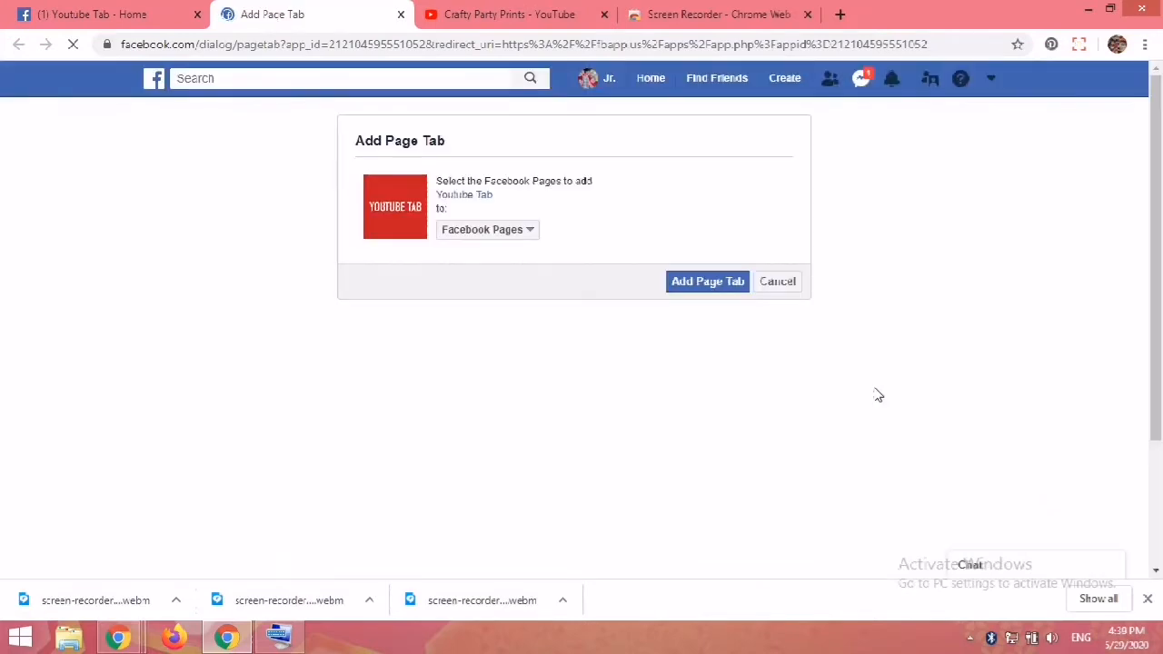
left_click(526, 232)
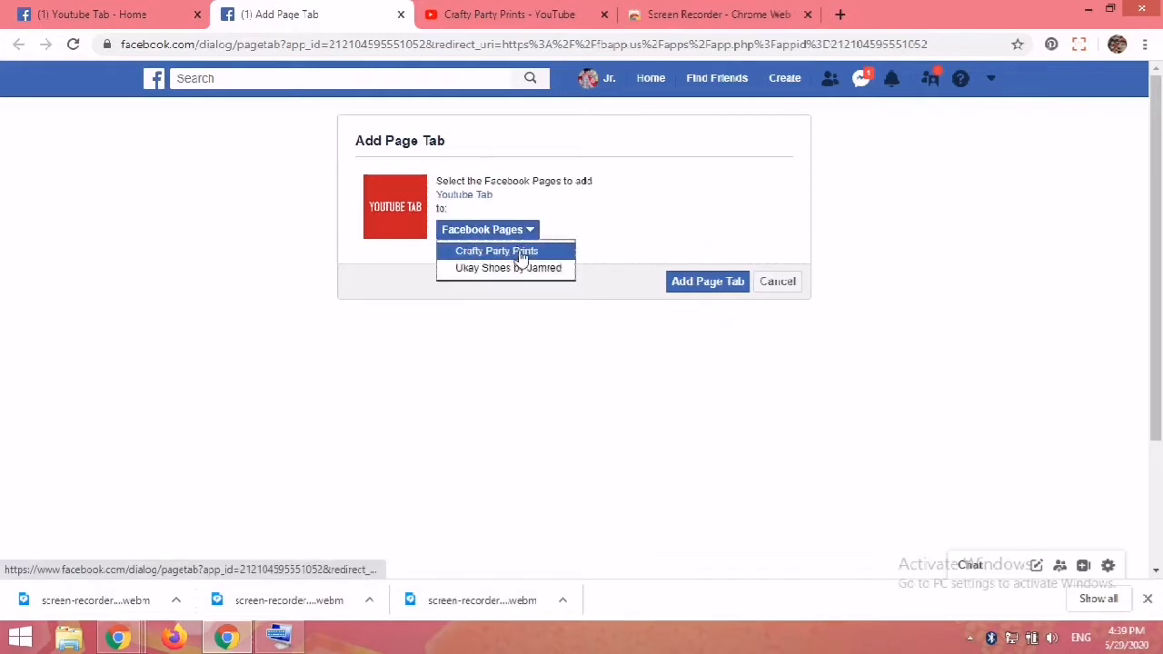
left_click(520, 253)
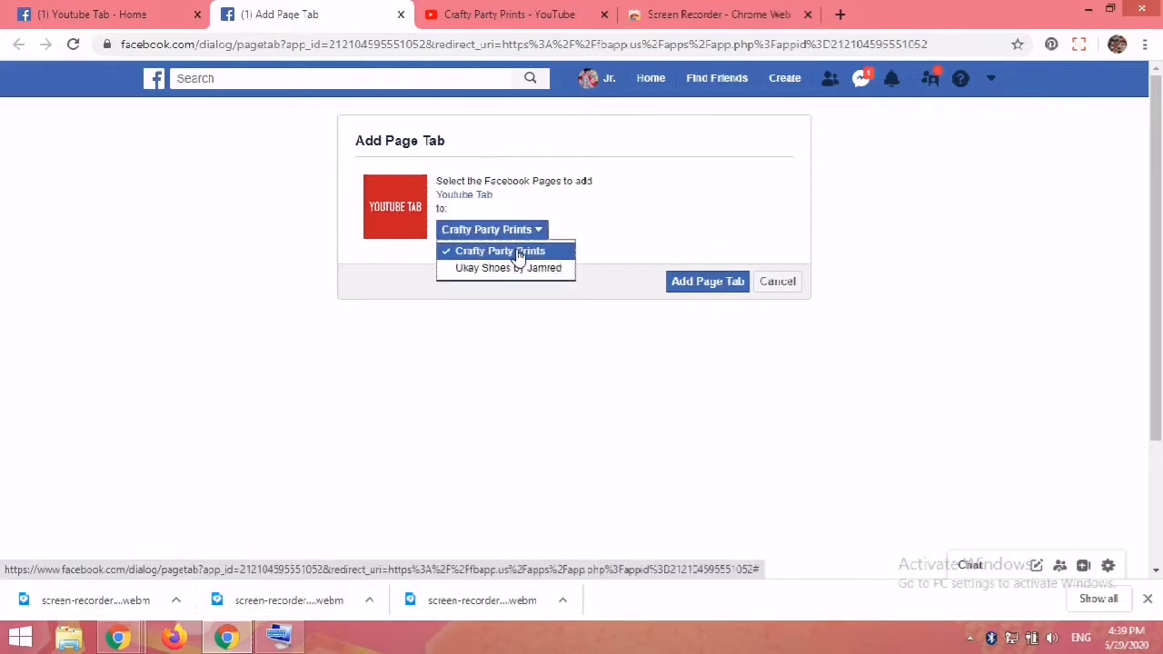
left_click(719, 285)
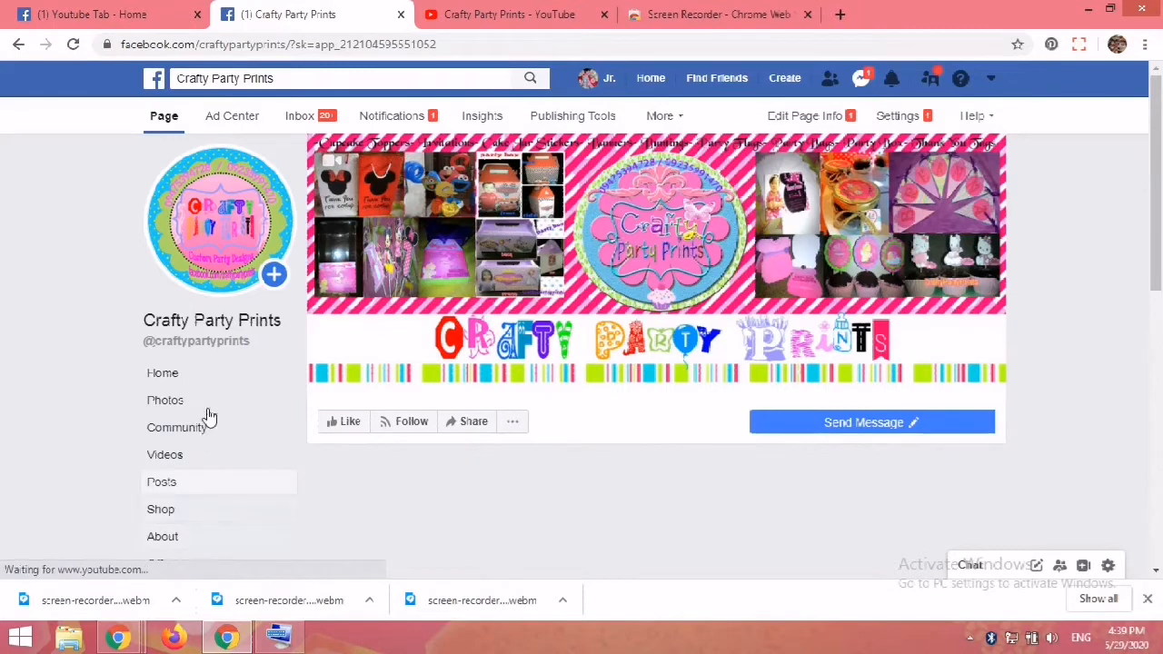
Step: Open the YouTube tab's settings in Templates and Tabs and save them with the tab shown
left_click(897, 115)
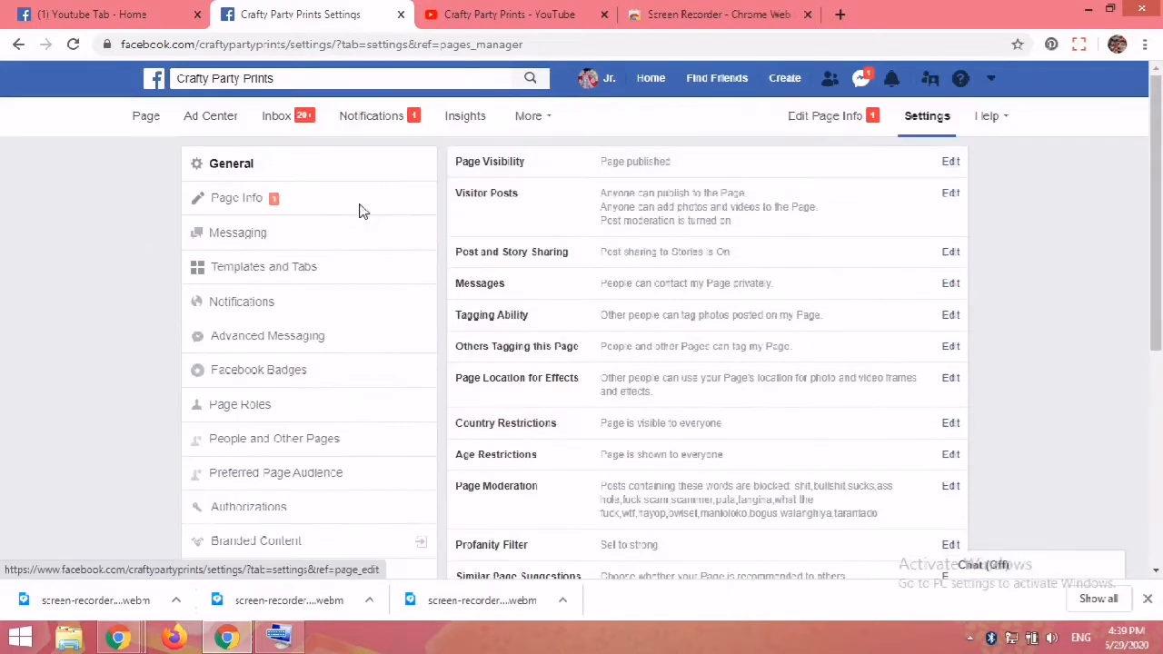
left_click(258, 272)
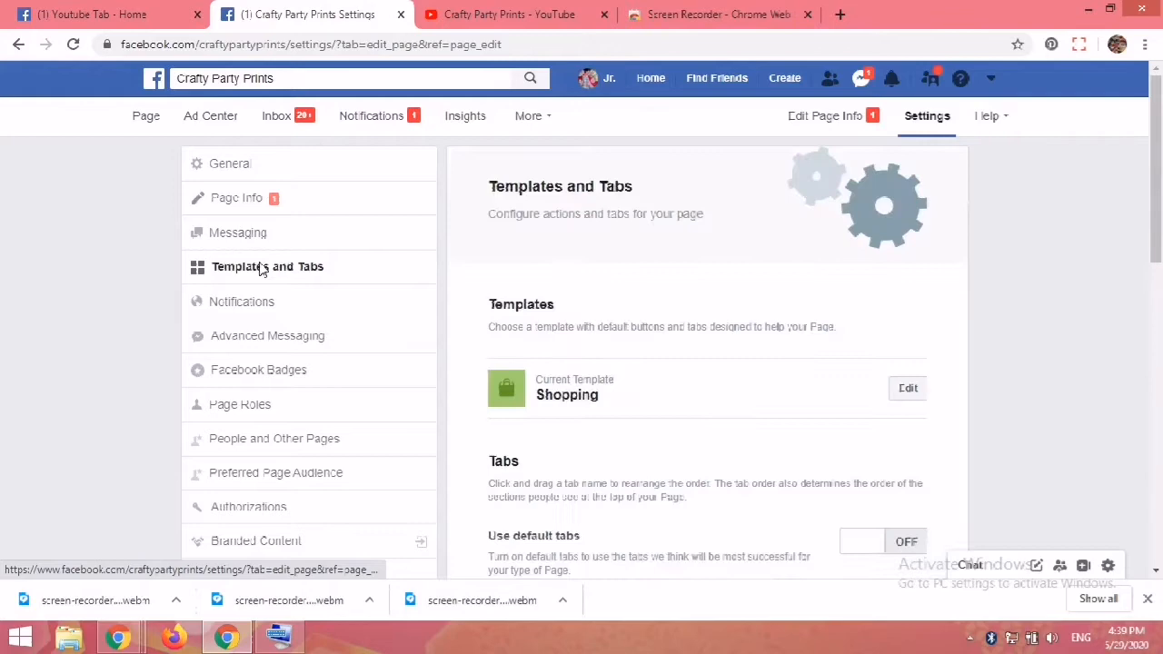
left_click_drag(1154, 241, 1129, 467)
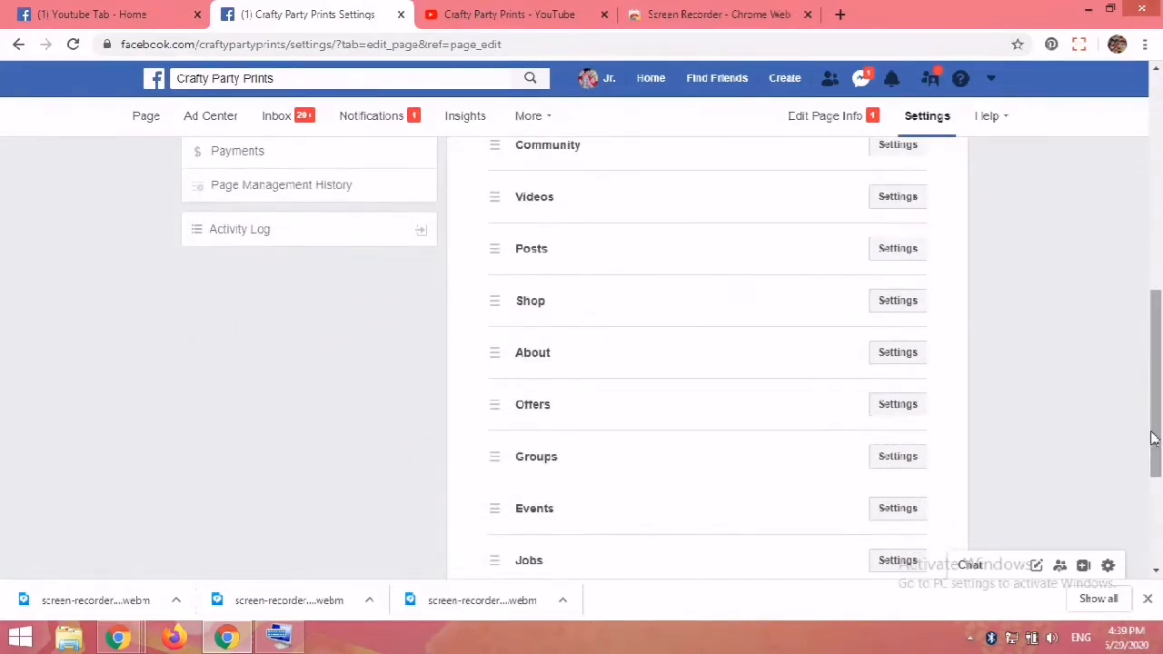
left_click_drag(1157, 424, 1154, 473)
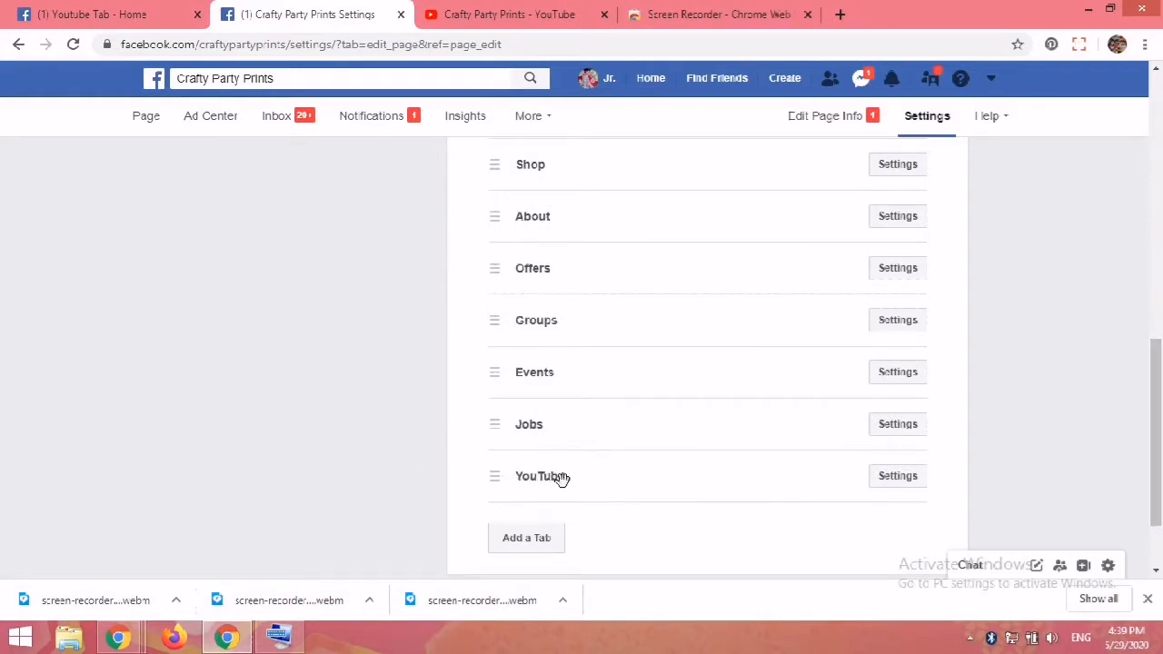
left_click(894, 479)
scroll(1136, 418, "down", 3)
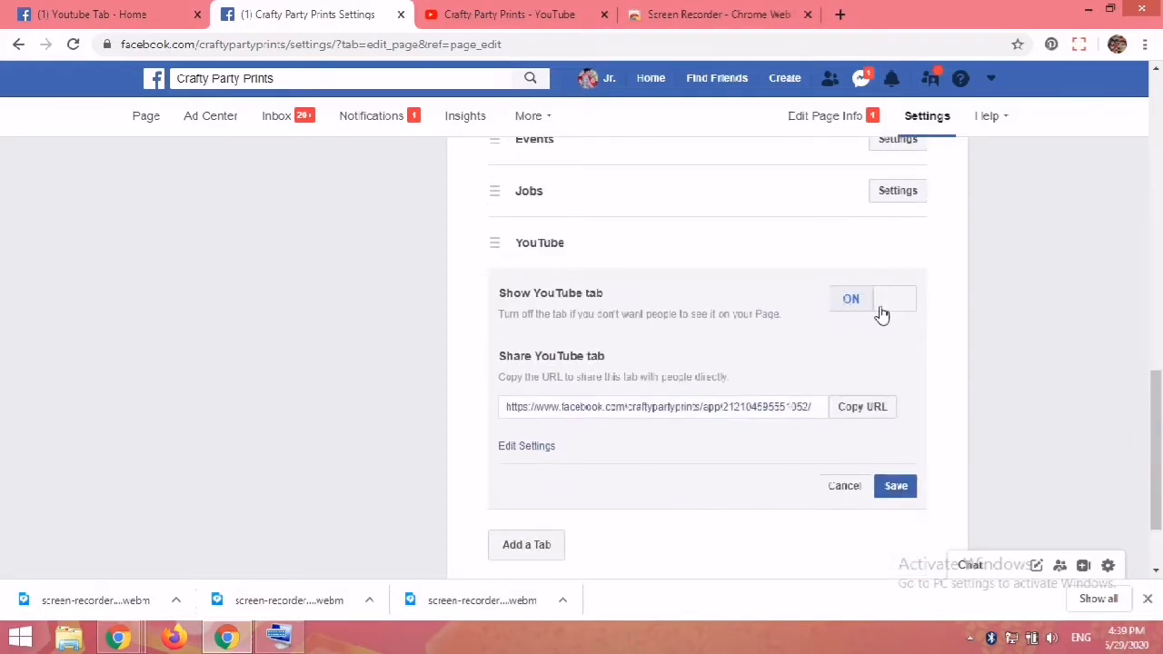
left_click(895, 492)
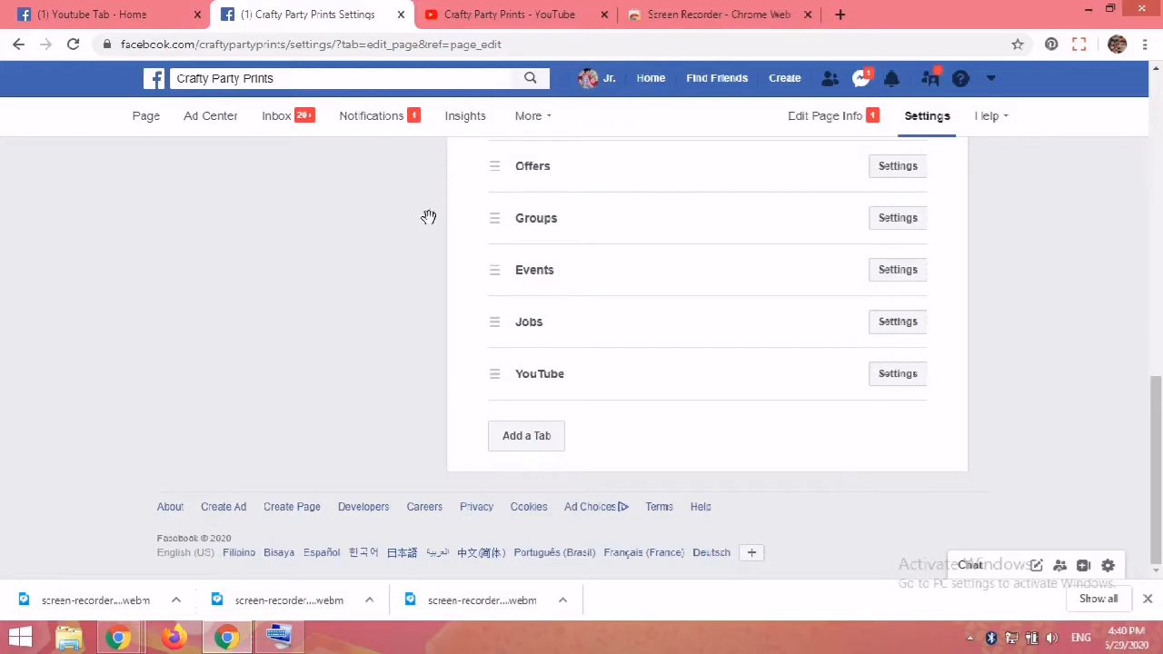
Step: Go to the page and review its tab list
left_click(143, 119)
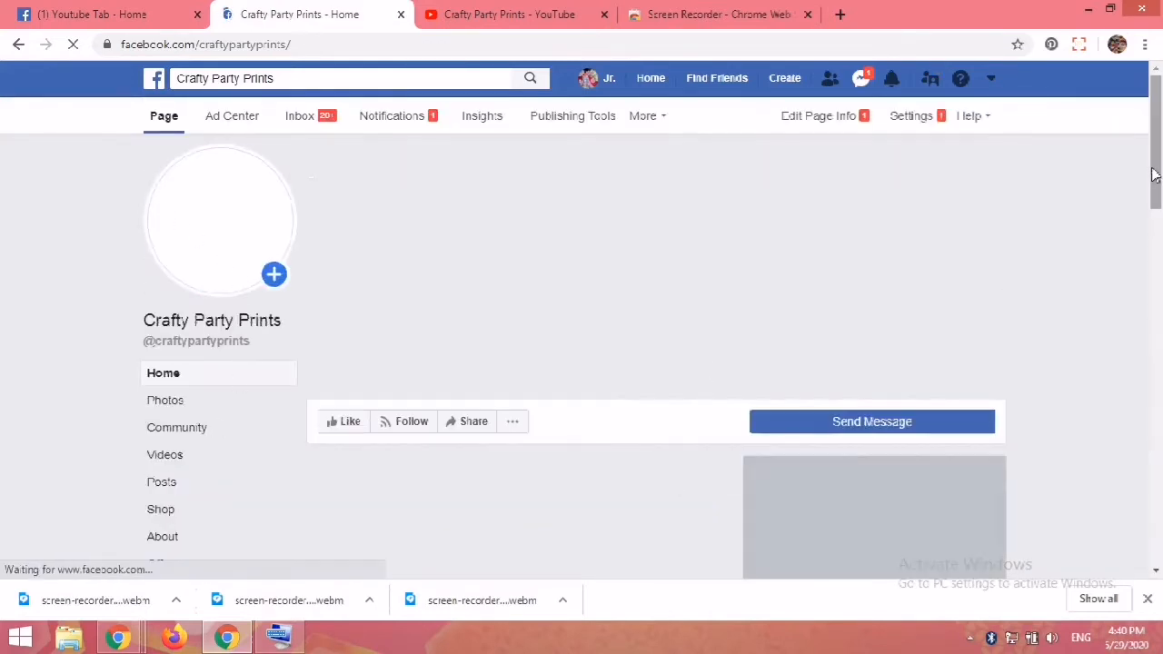
scroll(288, 327, "down", 3)
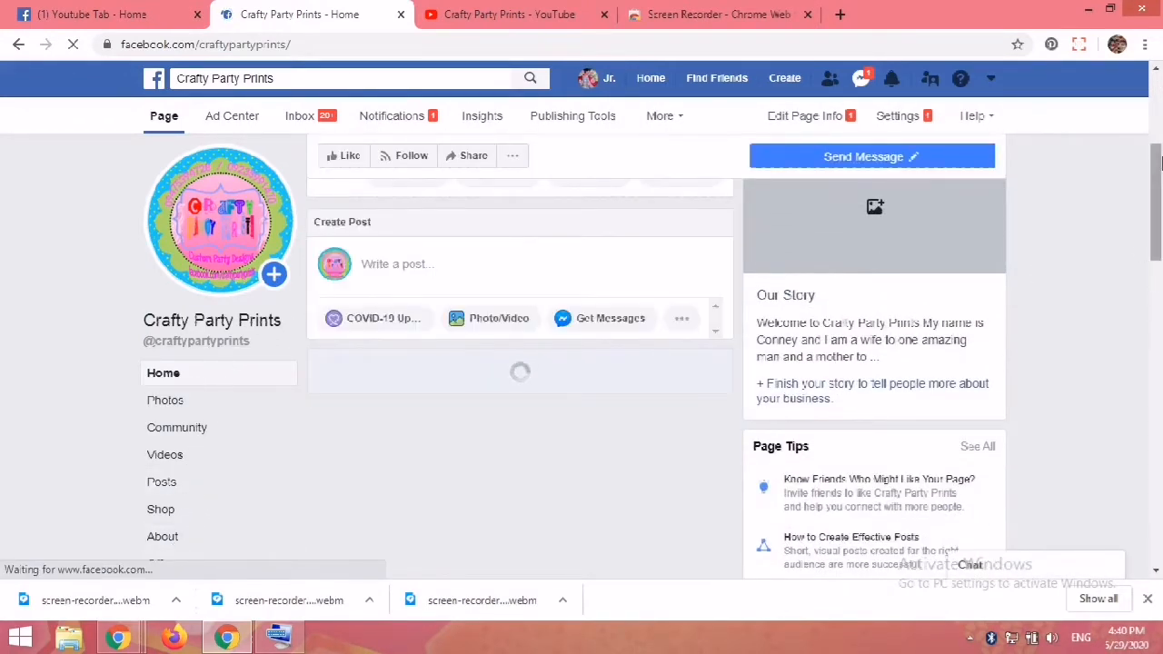
left_click_drag(1154, 175, 1144, 257)
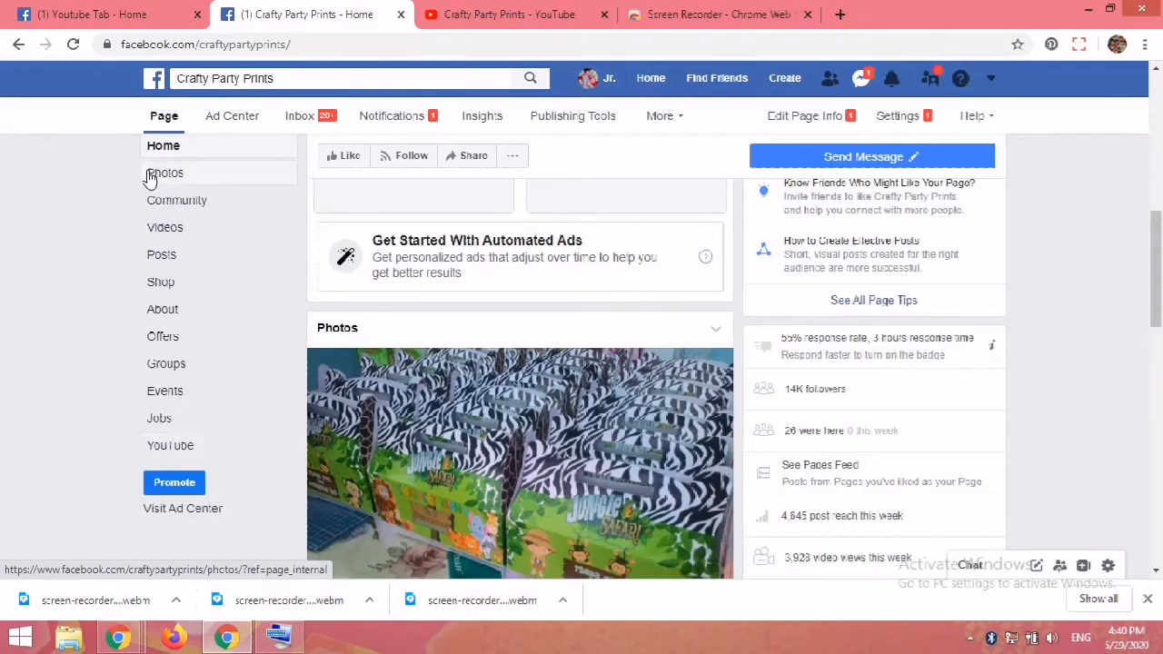
Step: Move the YouTube tab to directly below Home in the Templates and Tabs order
left_click(899, 122)
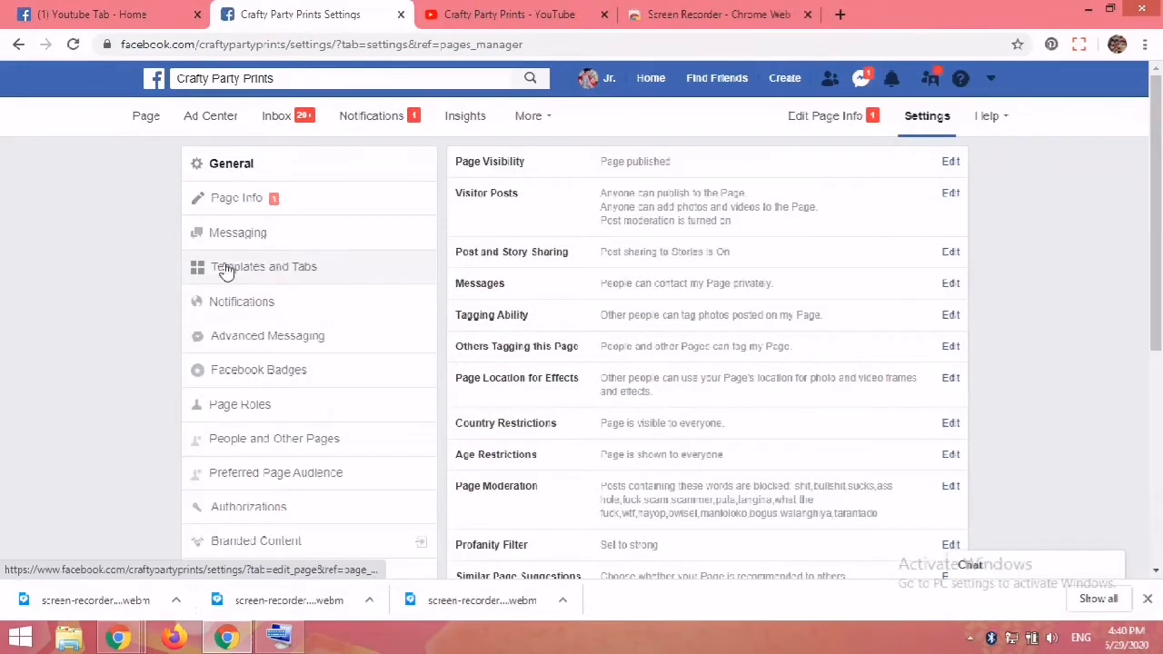
left_click(250, 265)
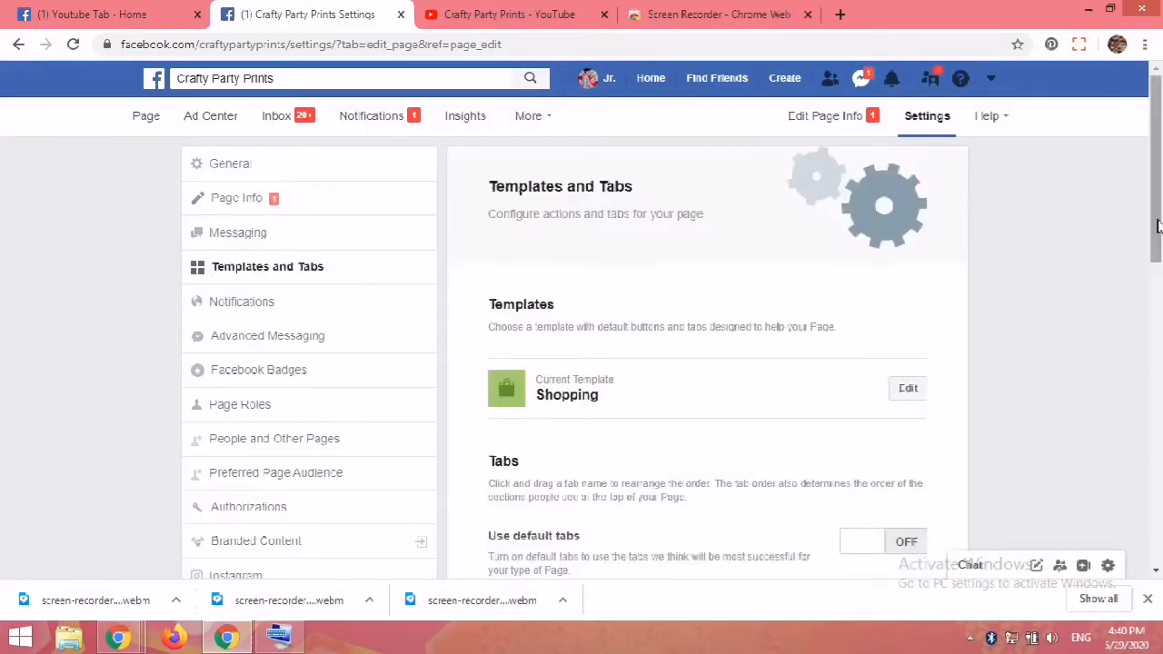
scroll(661, 469, "down", 8)
left_click_drag(584, 454, 591, 188)
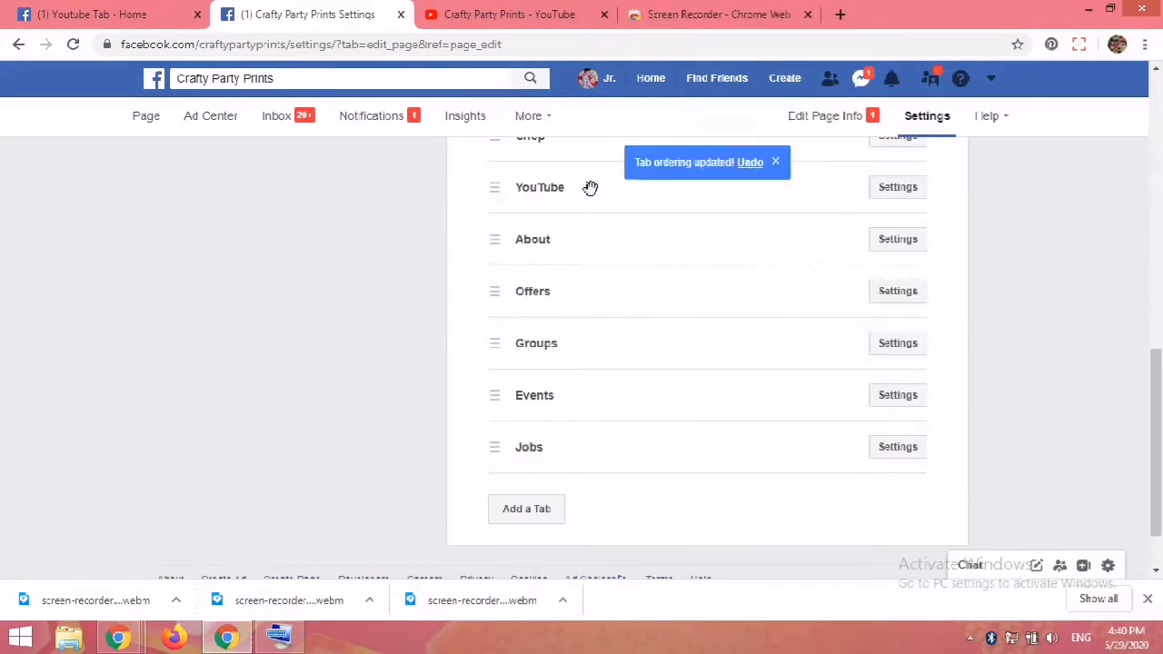
left_click_drag(1160, 491, 1160, 400)
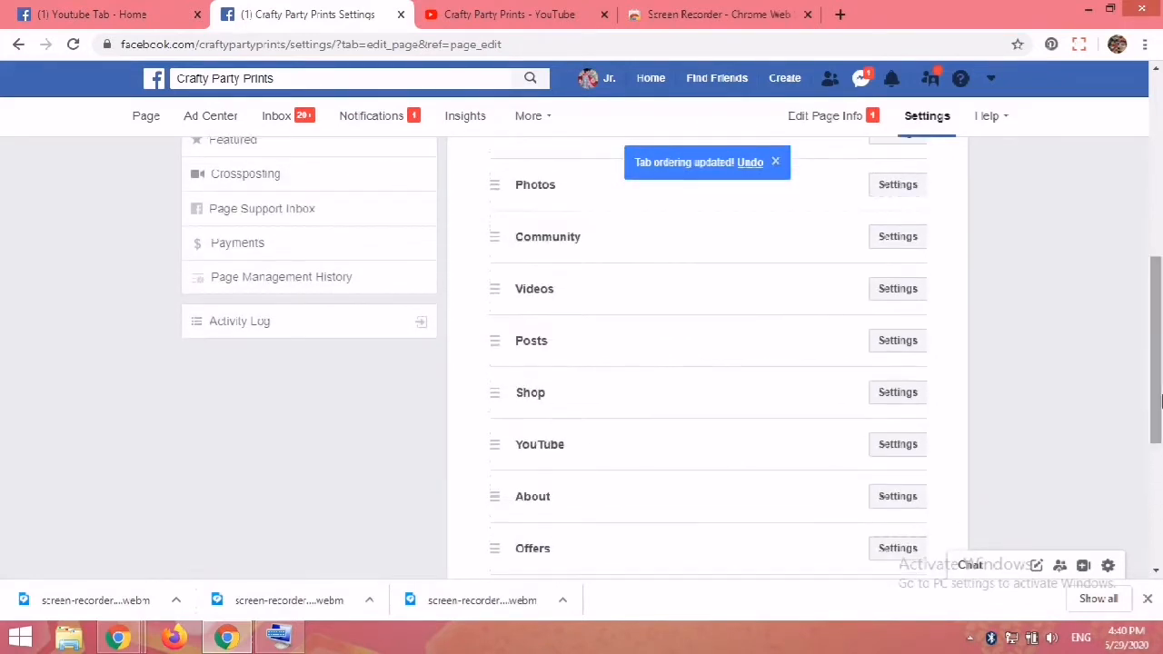
left_click_drag(634, 457, 618, 181)
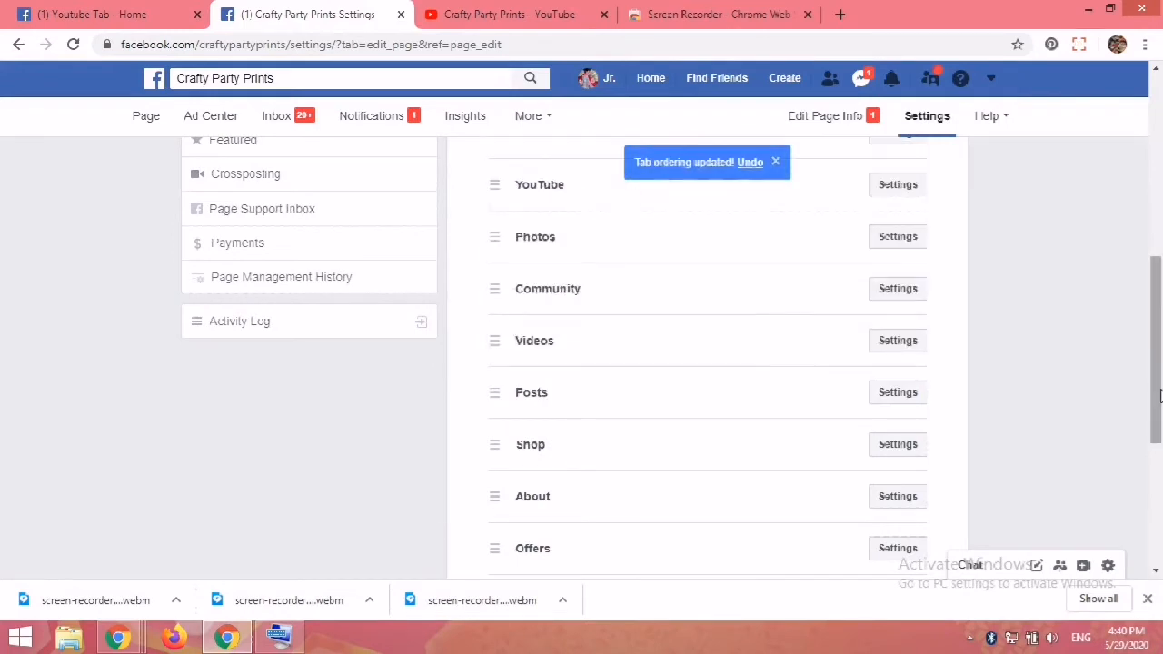
Step: Reorder the remaining tabs to Photos, Videos, Shop, Community, Posts, About, Offers below YouTube
left_click_drag(1160, 393, 1159, 357)
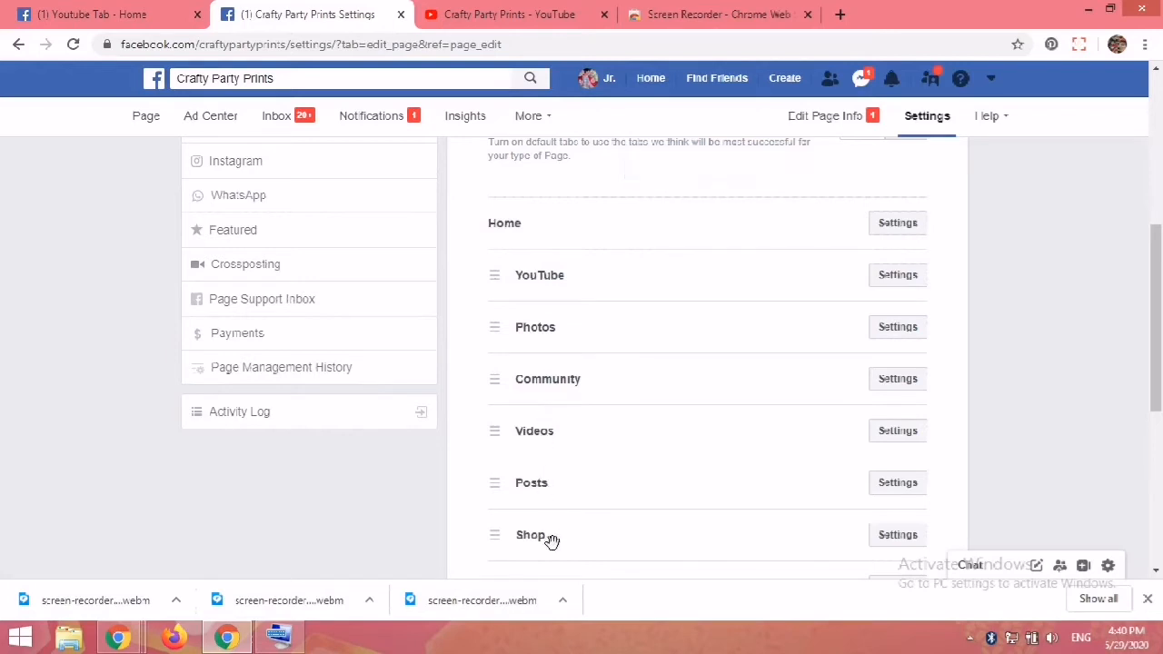
left_click_drag(551, 543, 548, 376)
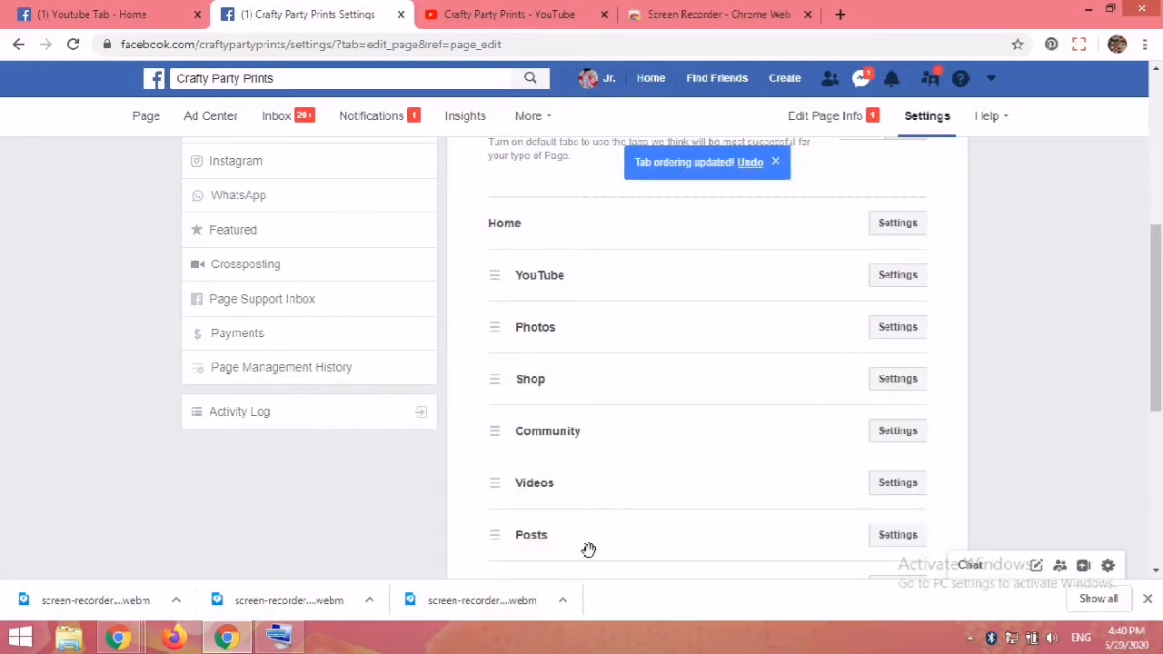
left_click_drag(589, 552, 586, 501)
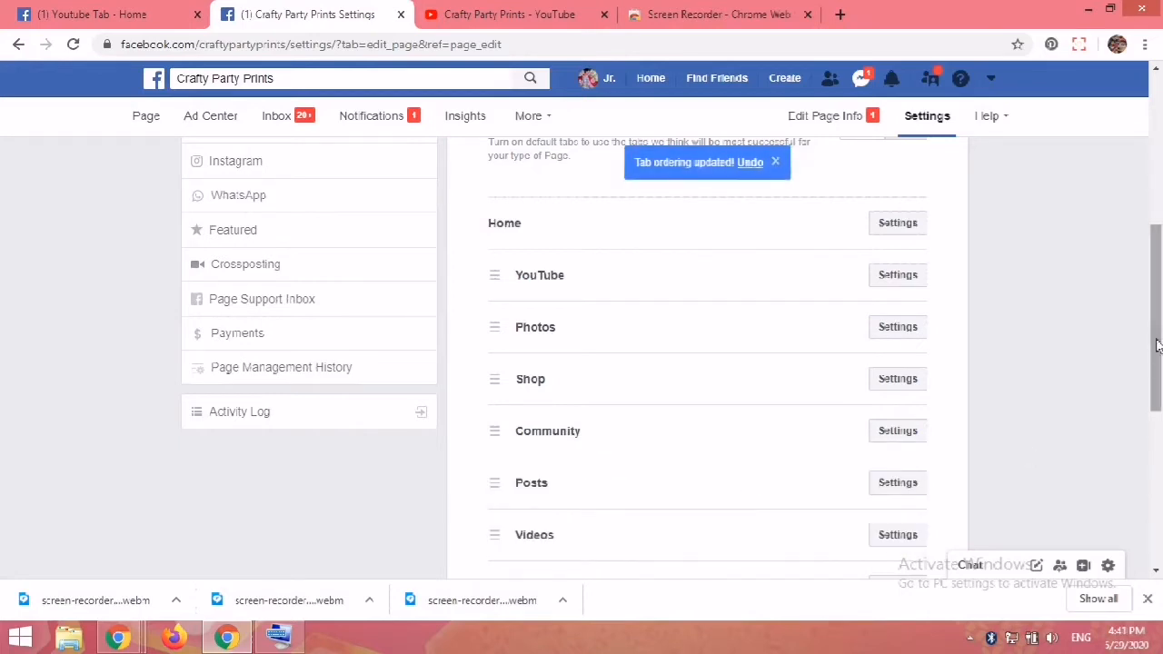
left_click_drag(1157, 344, 1156, 371)
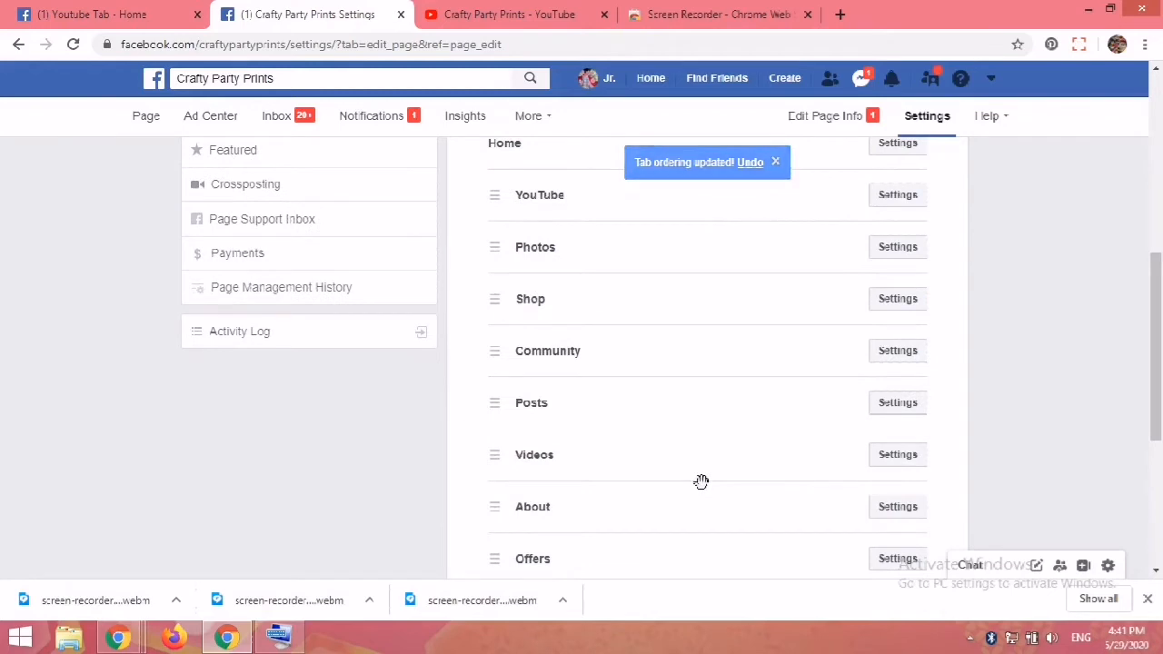
left_click_drag(700, 481, 685, 261)
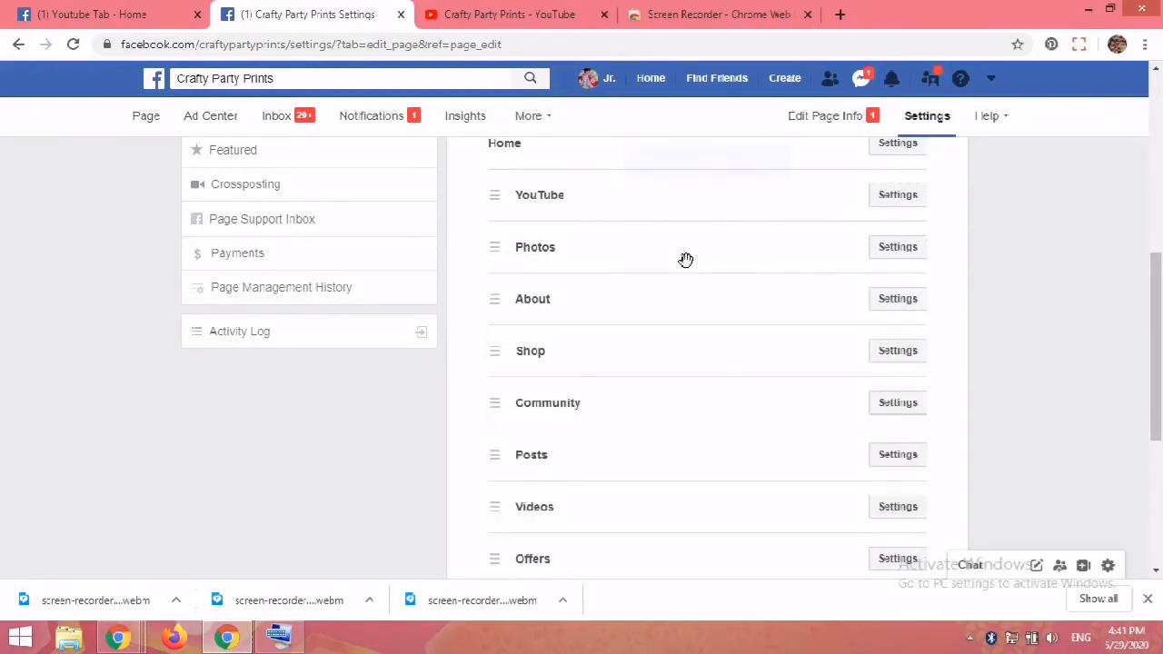
left_click_drag(649, 523, 639, 299)
left_click_drag(612, 357, 613, 543)
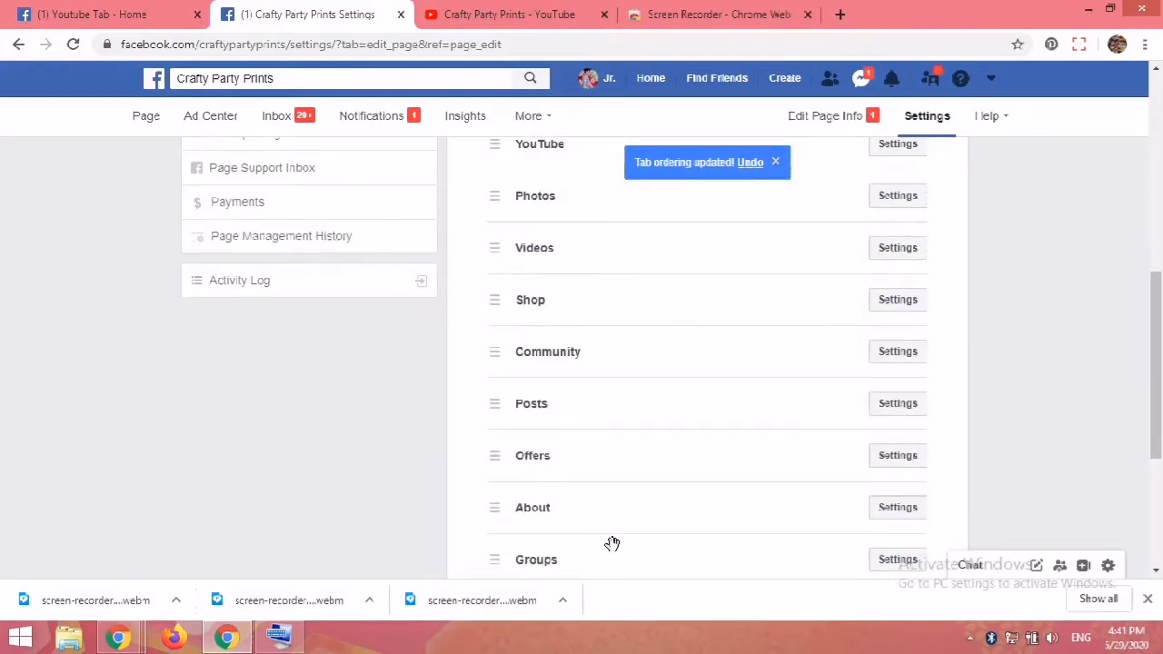
left_click_drag(605, 512, 618, 433)
Step: Return to the page to check the new tab order
scroll(1088, 487, "down", 3)
scroll(1131, 486, "up", 2)
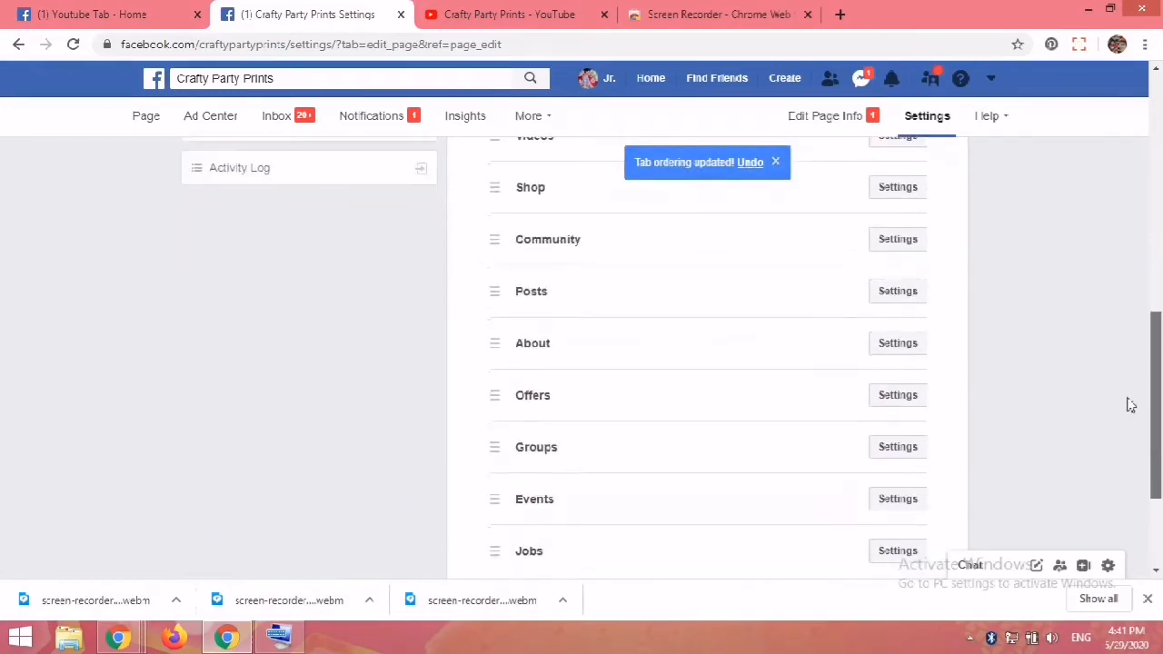
scroll(1131, 405, "up", 5)
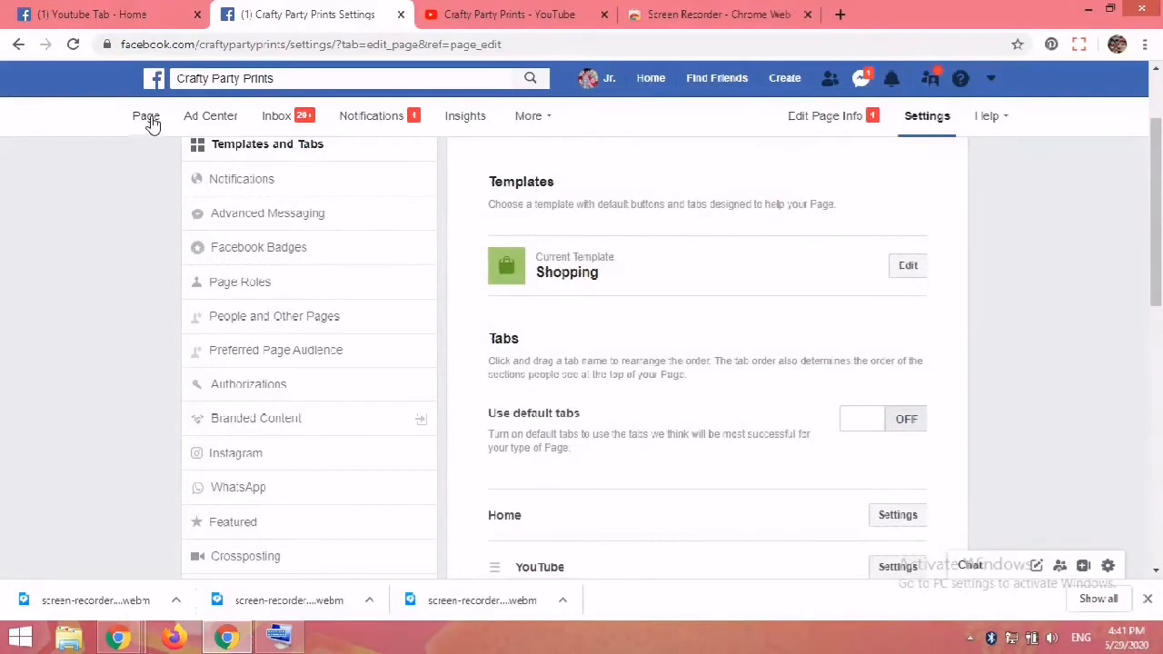
left_click(150, 119)
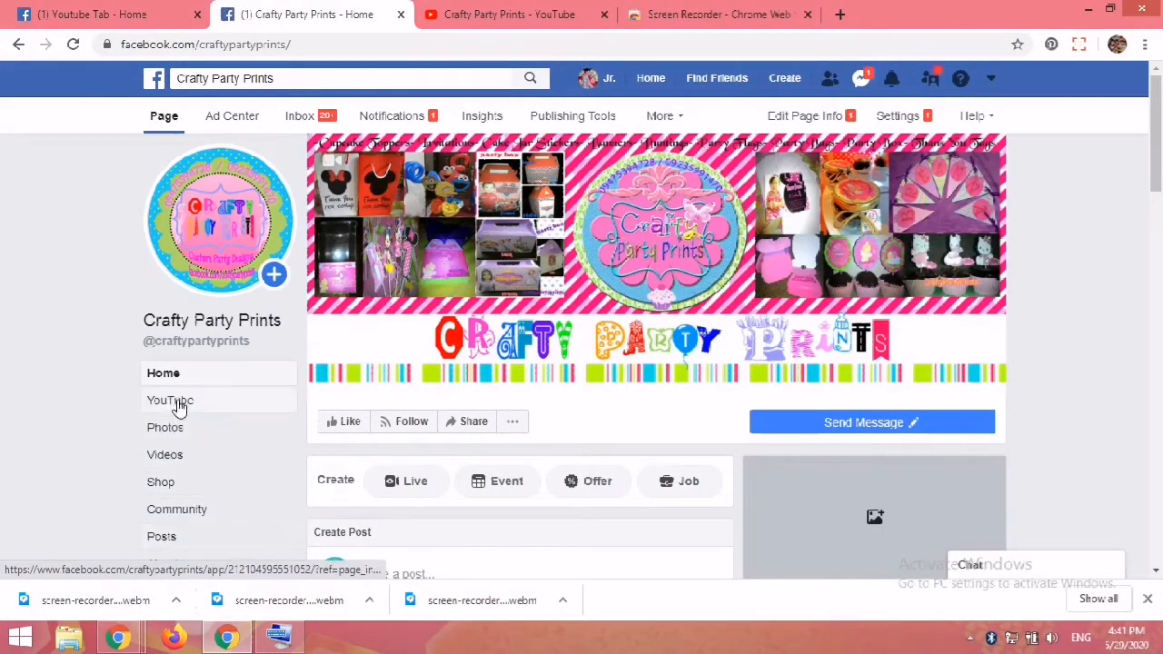
Step: Open the page's YouTube tab, open its application settings, and select the existing entry in the YouTube Channel ID field
left_click_drag(1157, 182, 1157, 215)
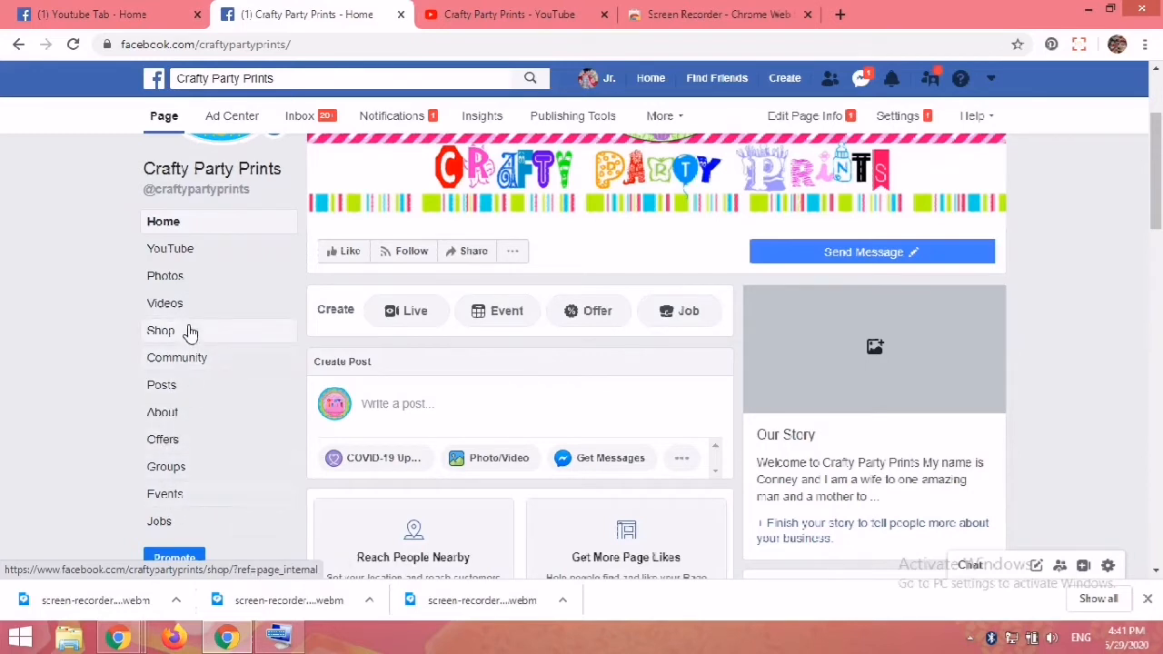
left_click(183, 258)
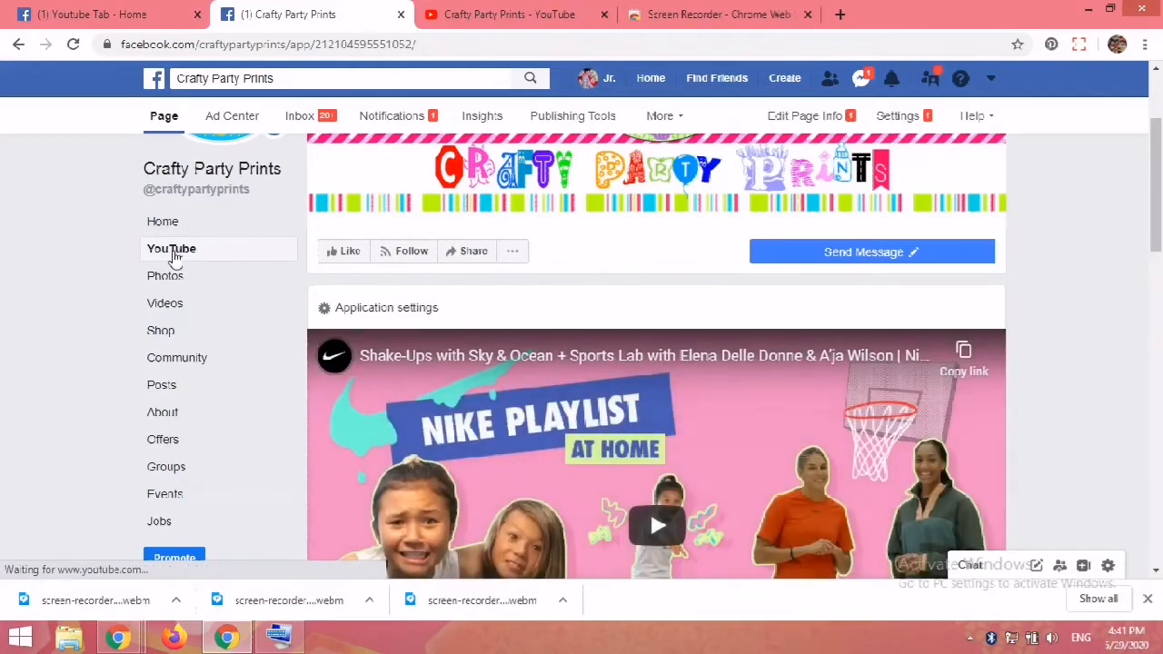
mouse_move(1159, 207)
left_mouse_down()
mouse_move(1159, 470)
mouse_move(1160, 201)
left_mouse_up()
left_click(325, 295)
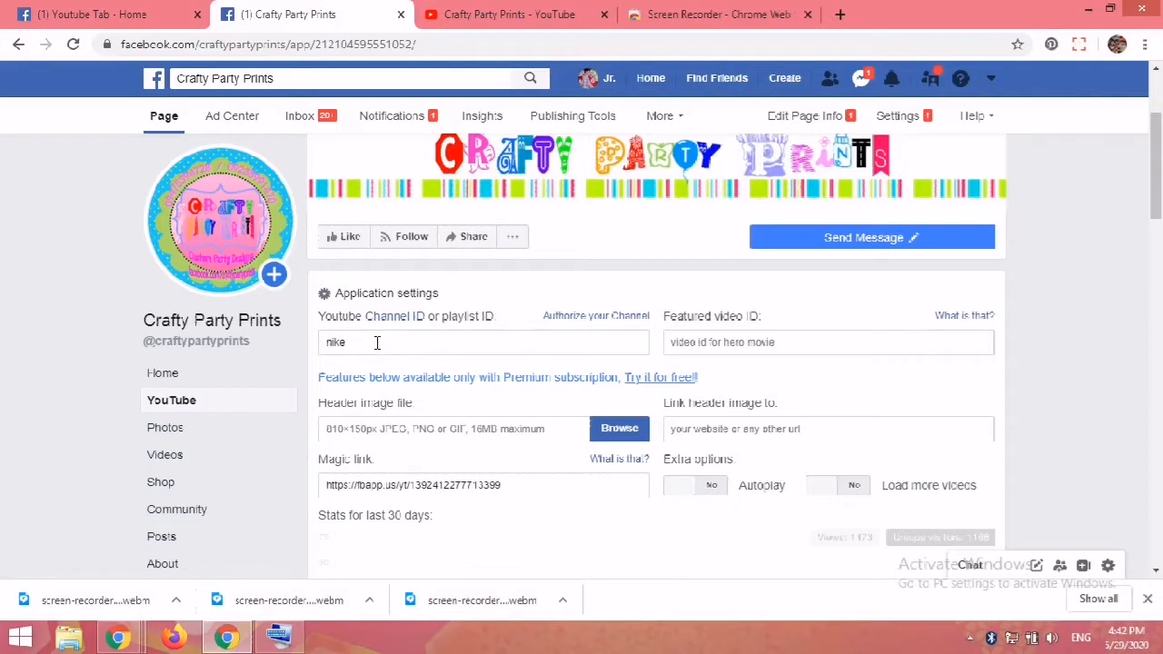
left_click_drag(348, 342, 311, 352)
Step: In the YouTube channel's account settings, open the advanced settings and copy the Channel ID
left_click(535, 18)
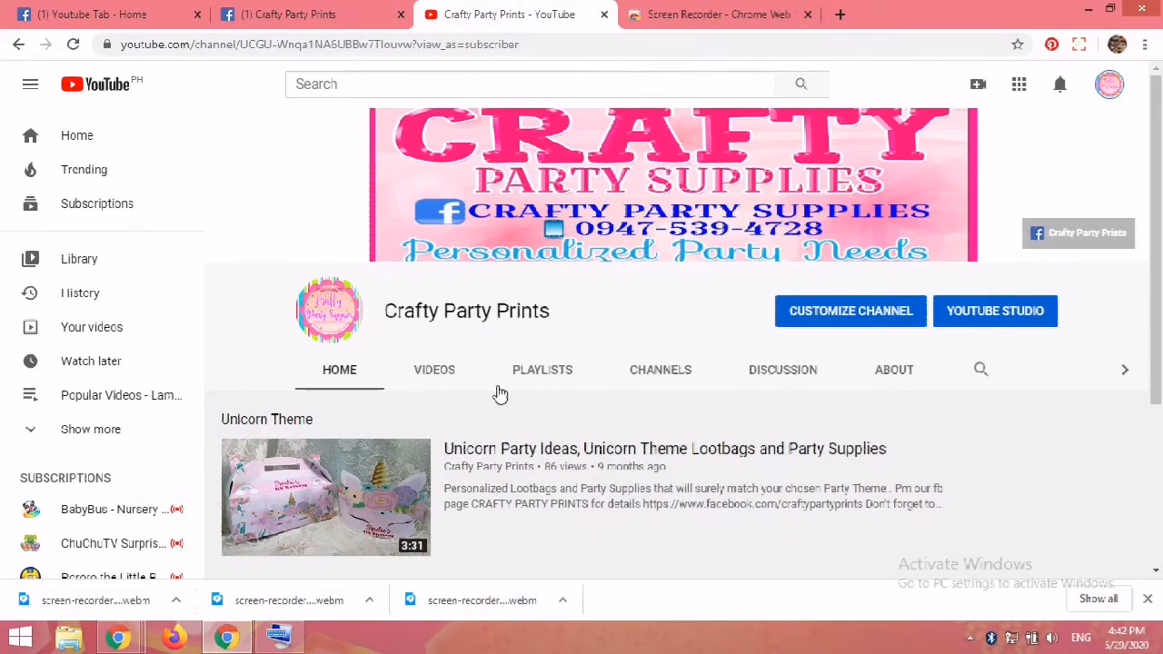
left_click(1108, 86)
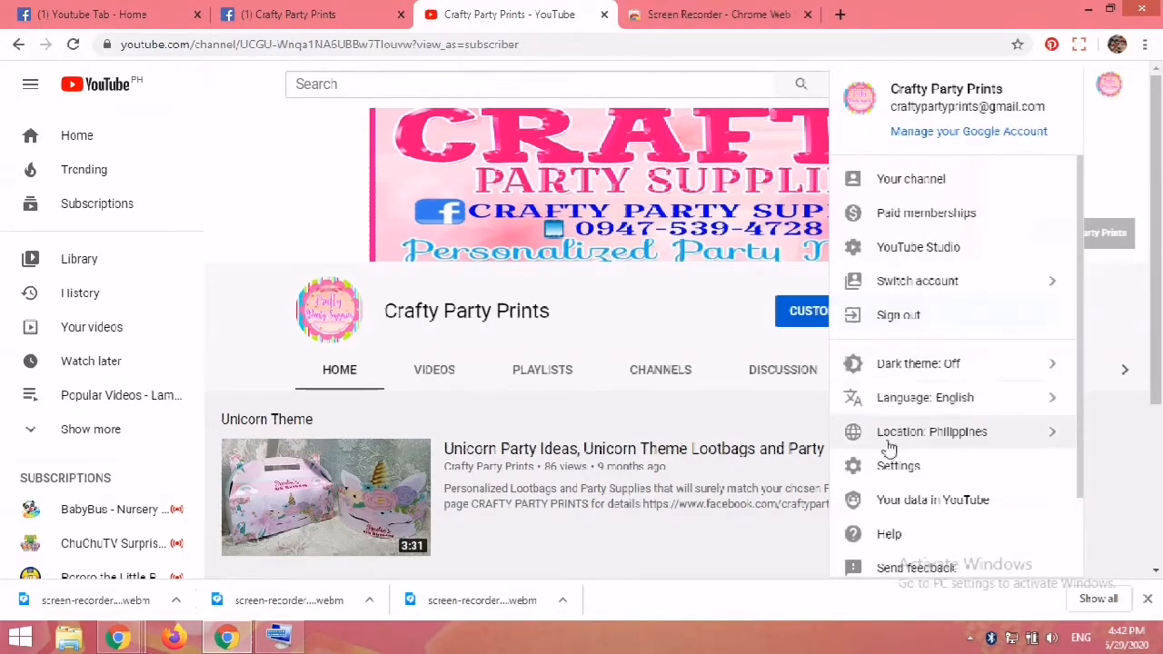
left_click(928, 477)
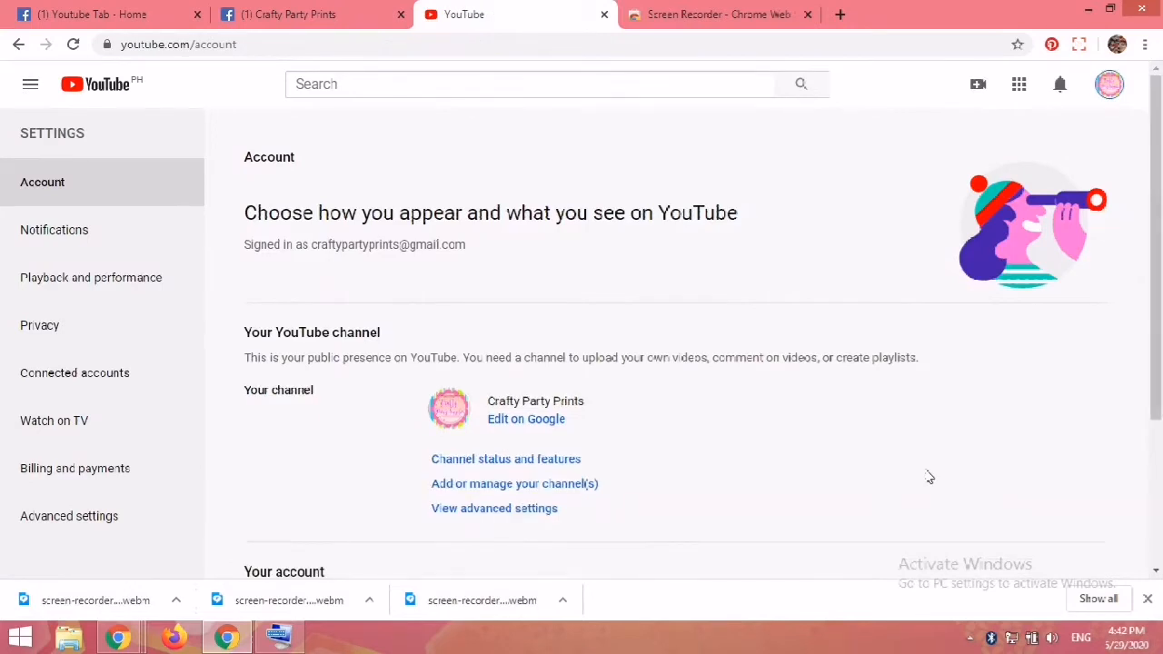
left_click(498, 512)
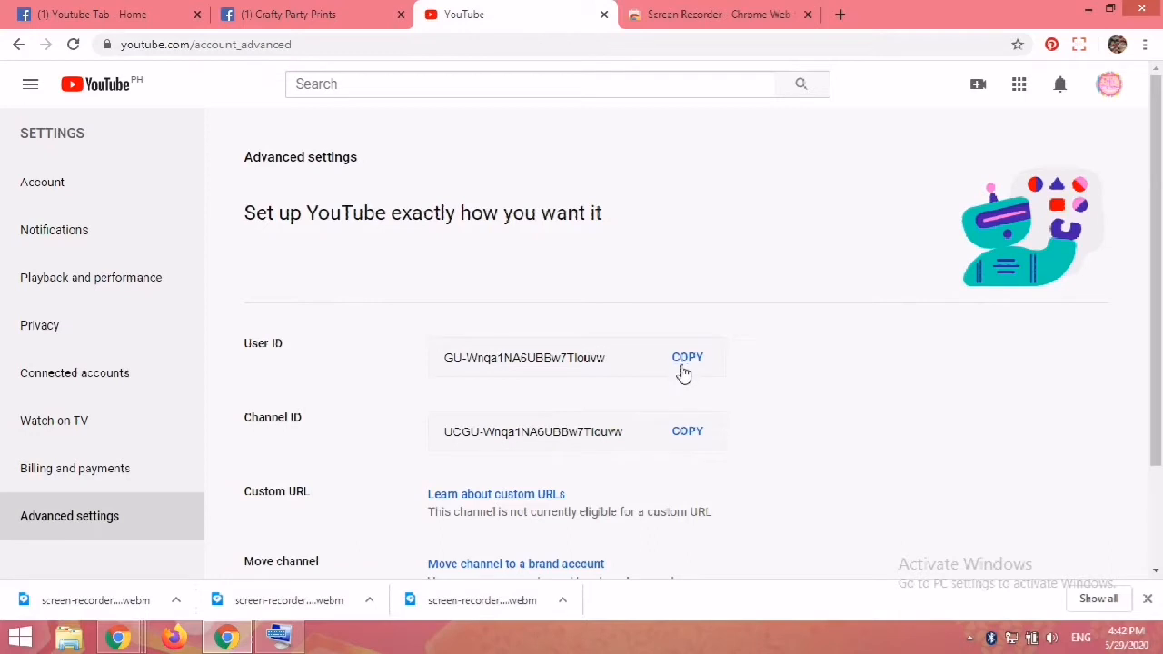
left_click(675, 437)
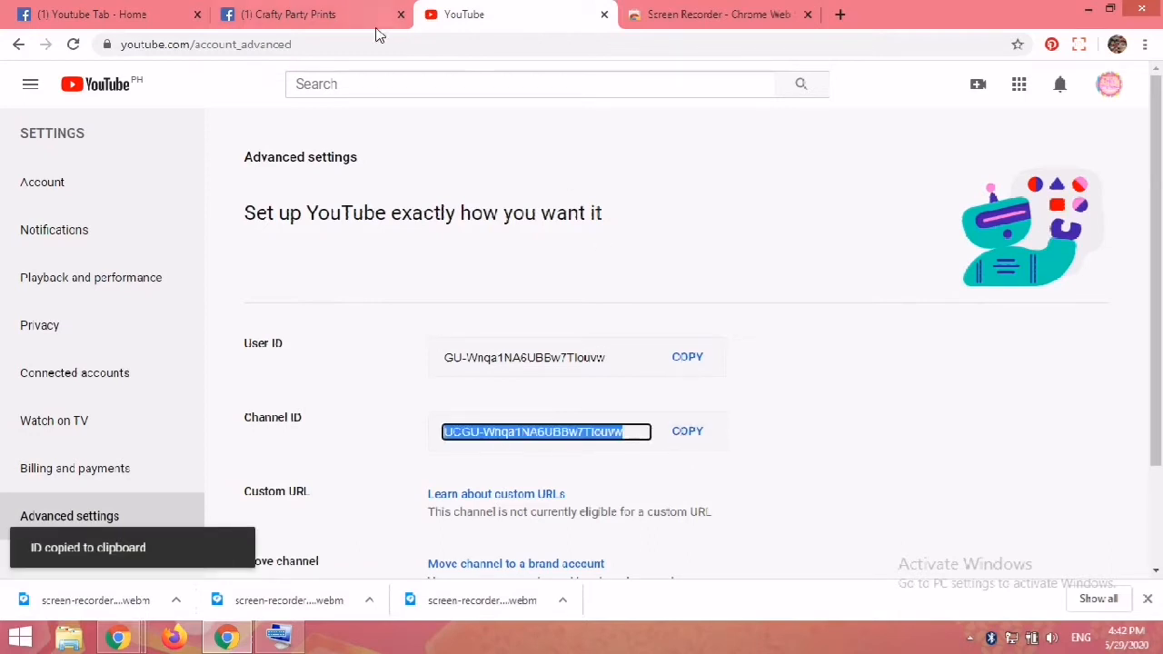
Step: Paste the copied channel ID into the YouTube Channel ID or playlist ID field of the tab settings
left_click(343, 27)
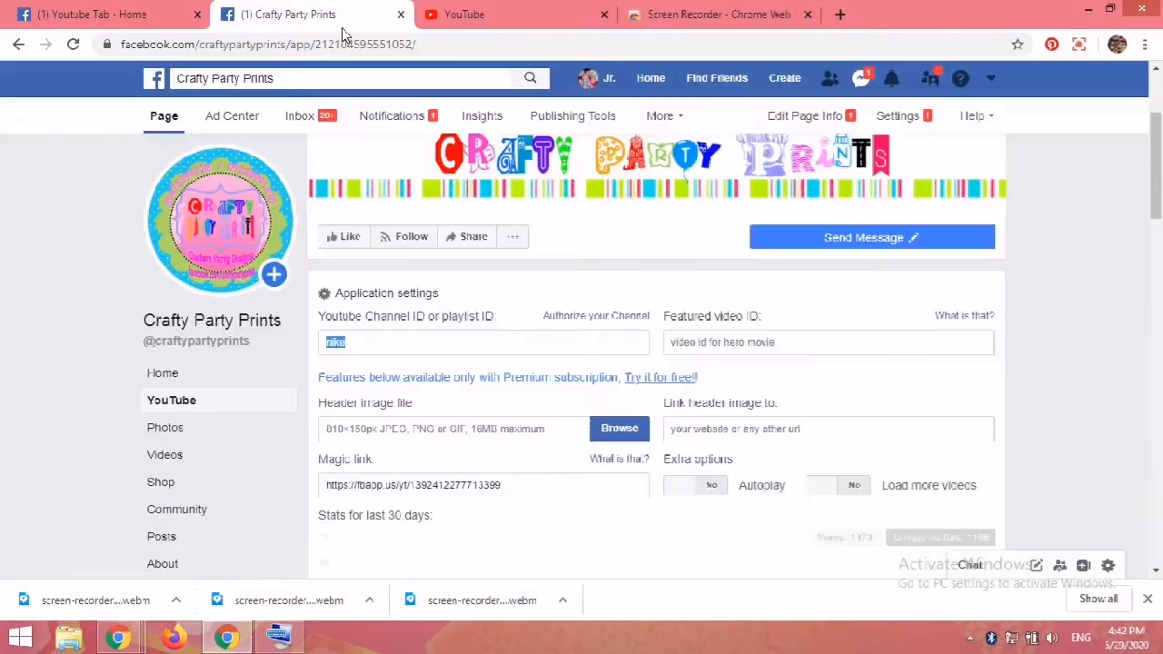
right_click(336, 343)
left_click(374, 407)
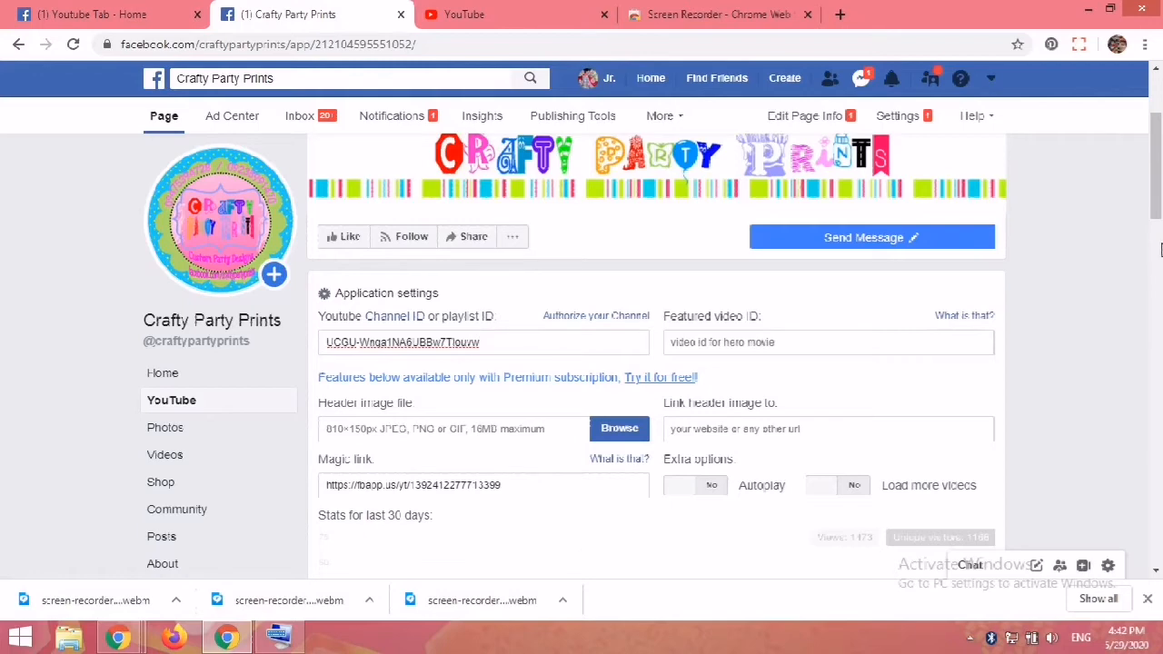
Step: Turn on Autoplay and Load more videos in the extra options, then save the settings
left_click_drag(1152, 200, 1145, 234)
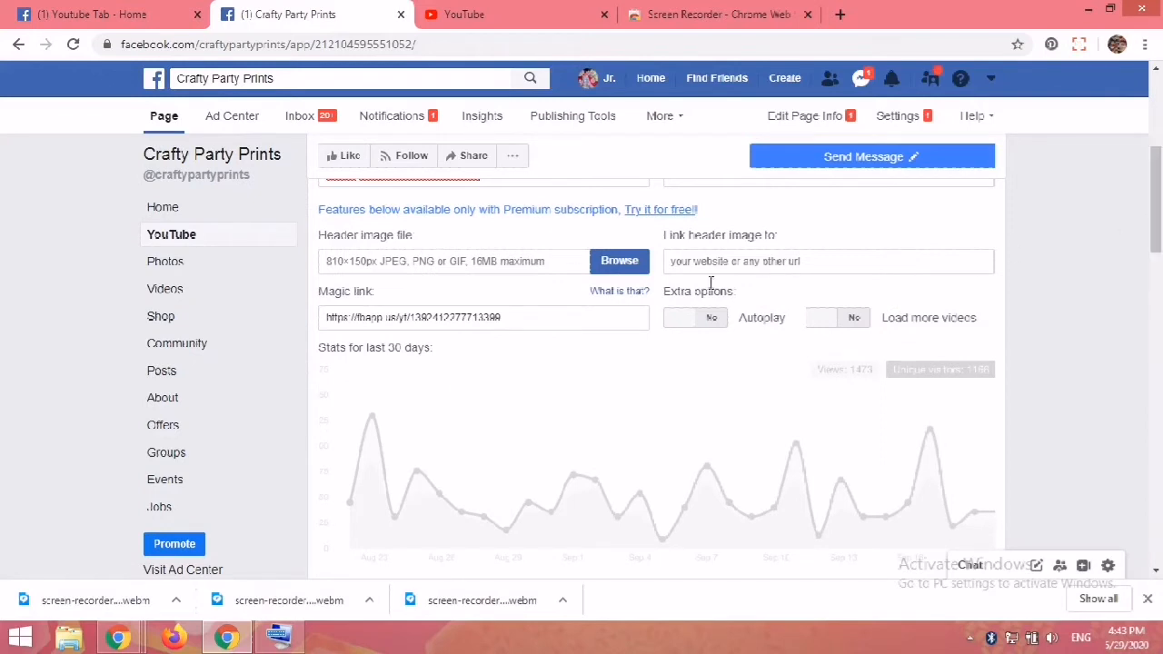
left_click(676, 319)
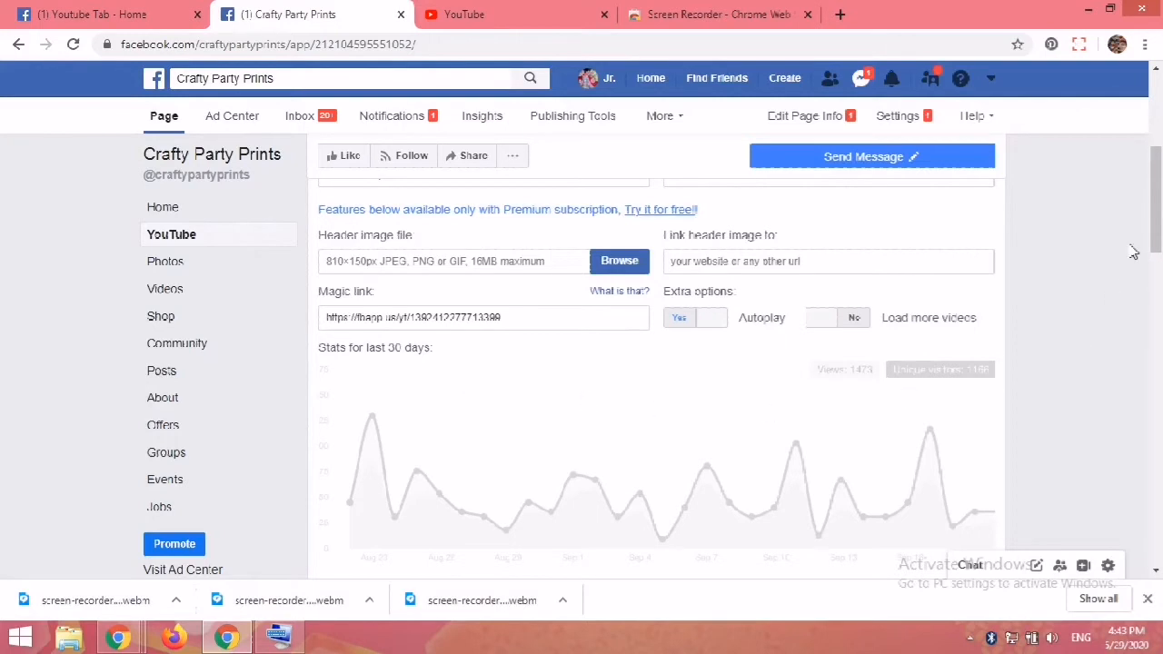
scroll(1150, 209, "up", 1)
left_click(811, 366)
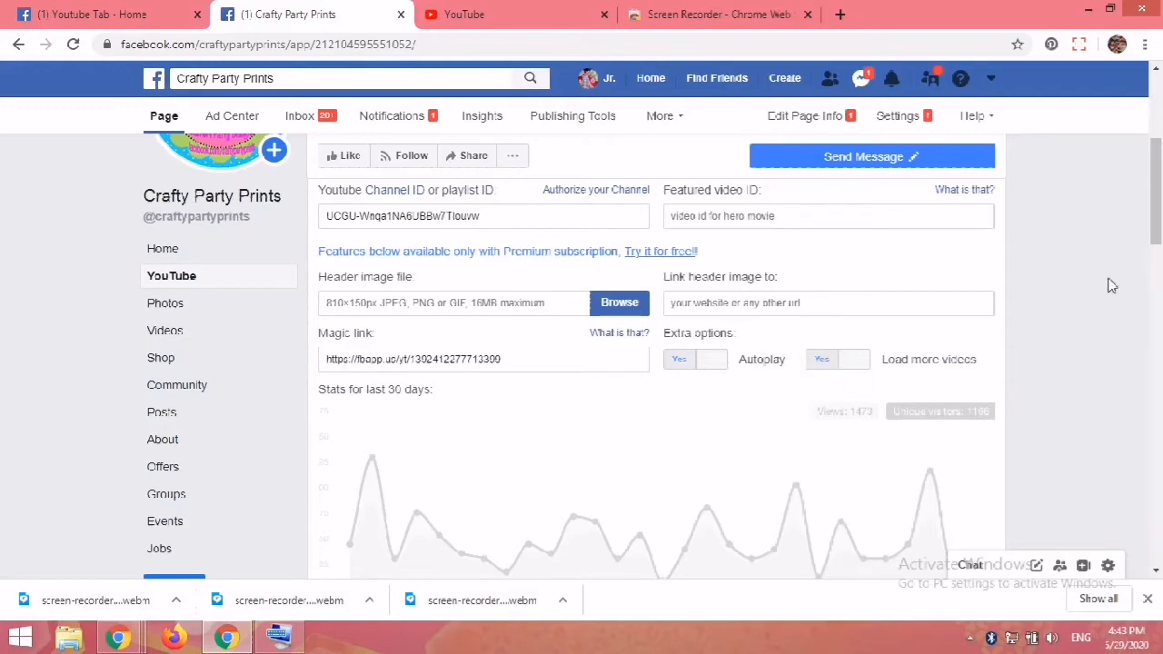
left_click_drag(1156, 211, 1158, 247)
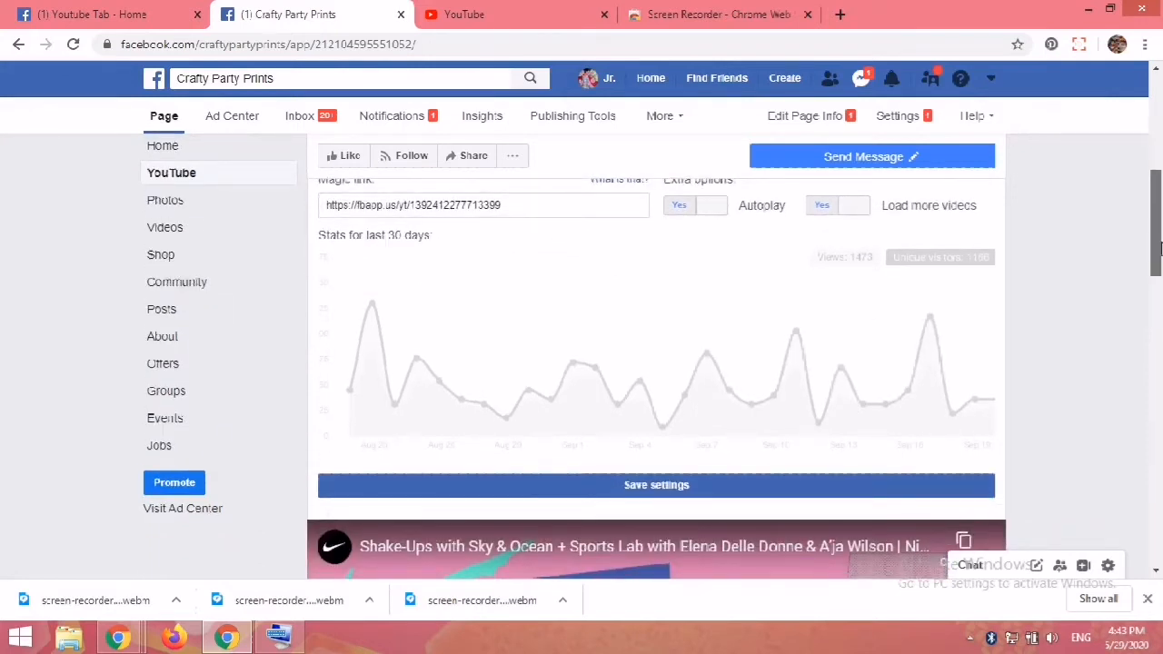
left_click_drag(1160, 247, 1159, 250)
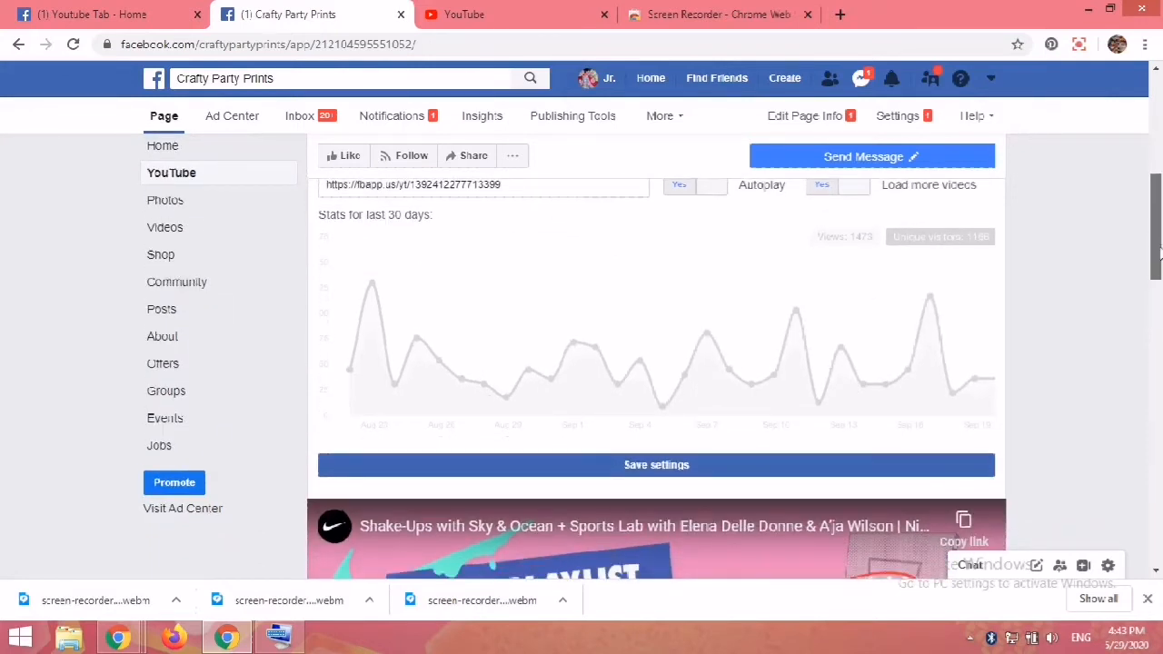
left_click(659, 467)
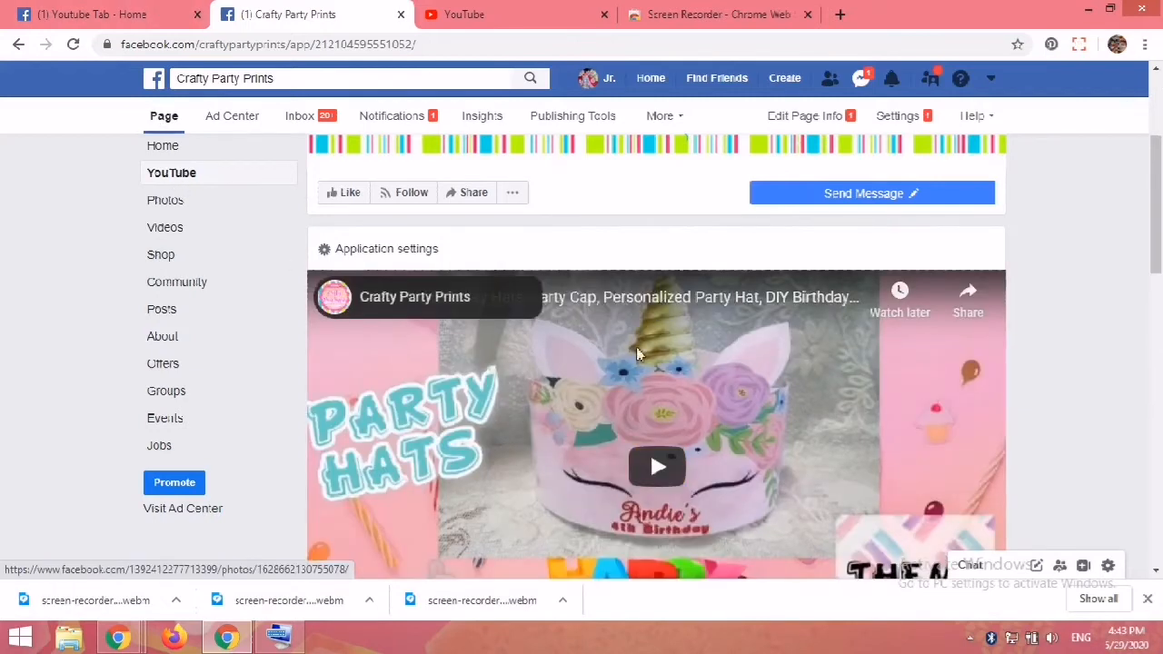
Step: Browse the updated YouTube tab's video list, returning to it from the page's Home view
left_click_drag(1158, 209, 1159, 504)
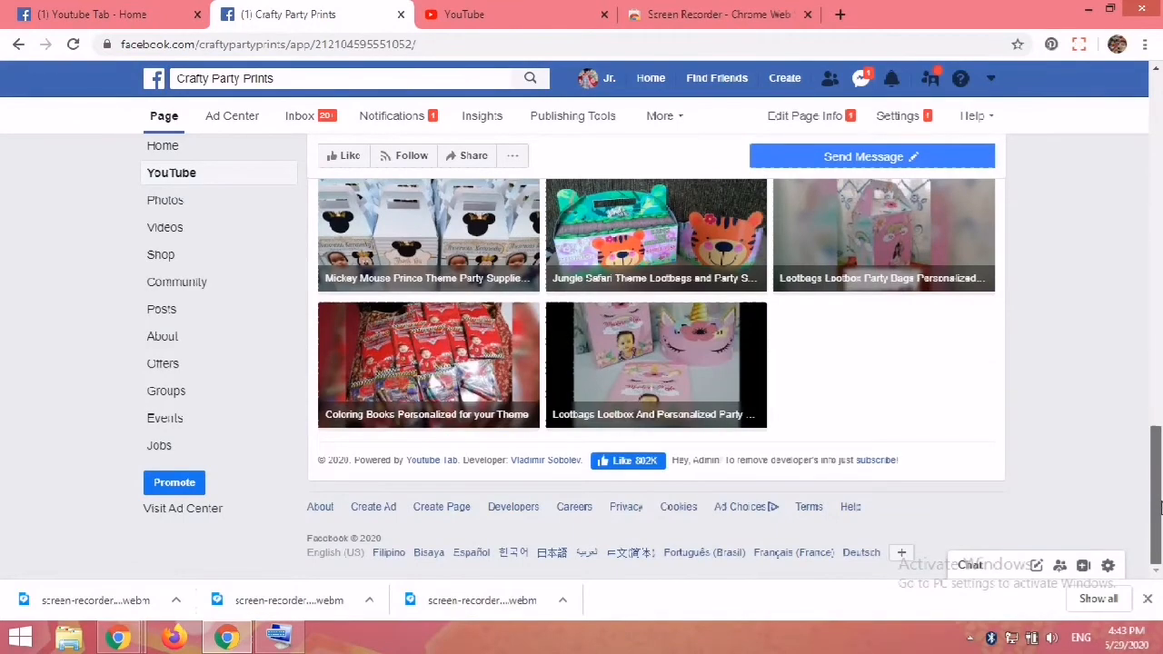
left_click_drag(1159, 509, 1160, 313)
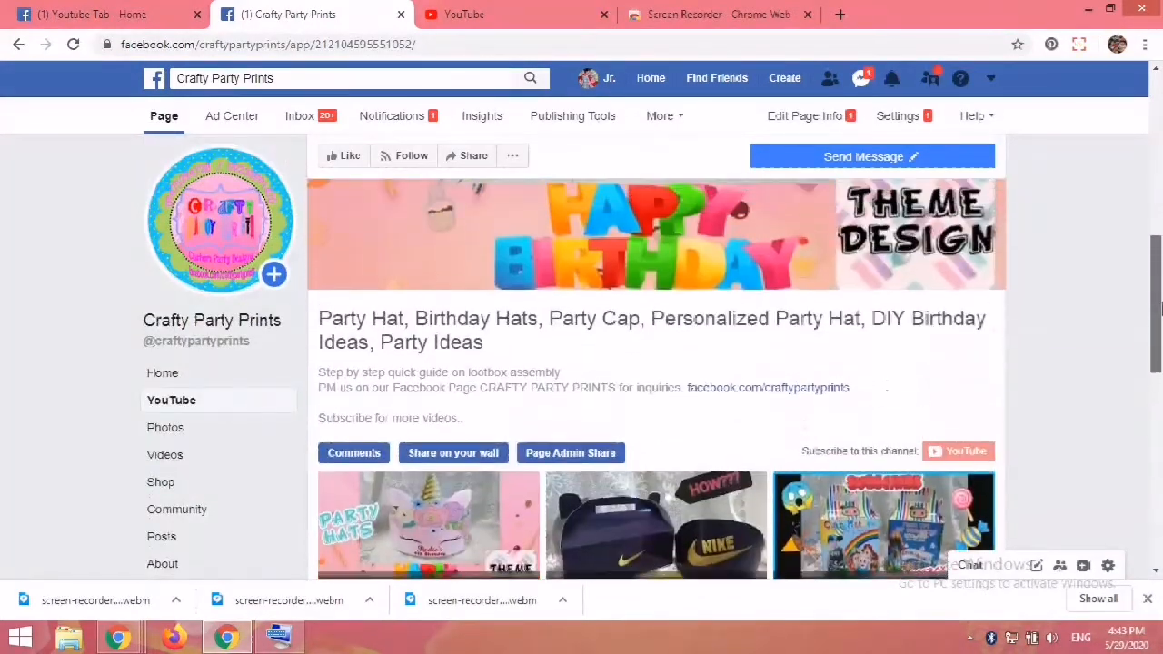
left_click(165, 375)
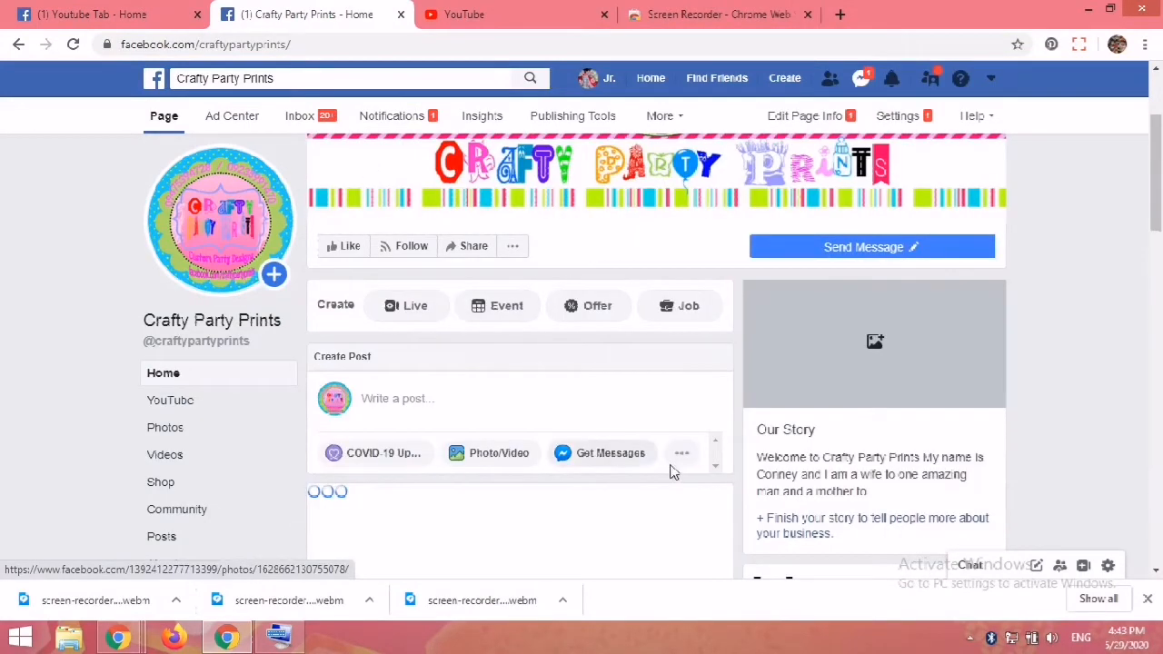
left_click(191, 409)
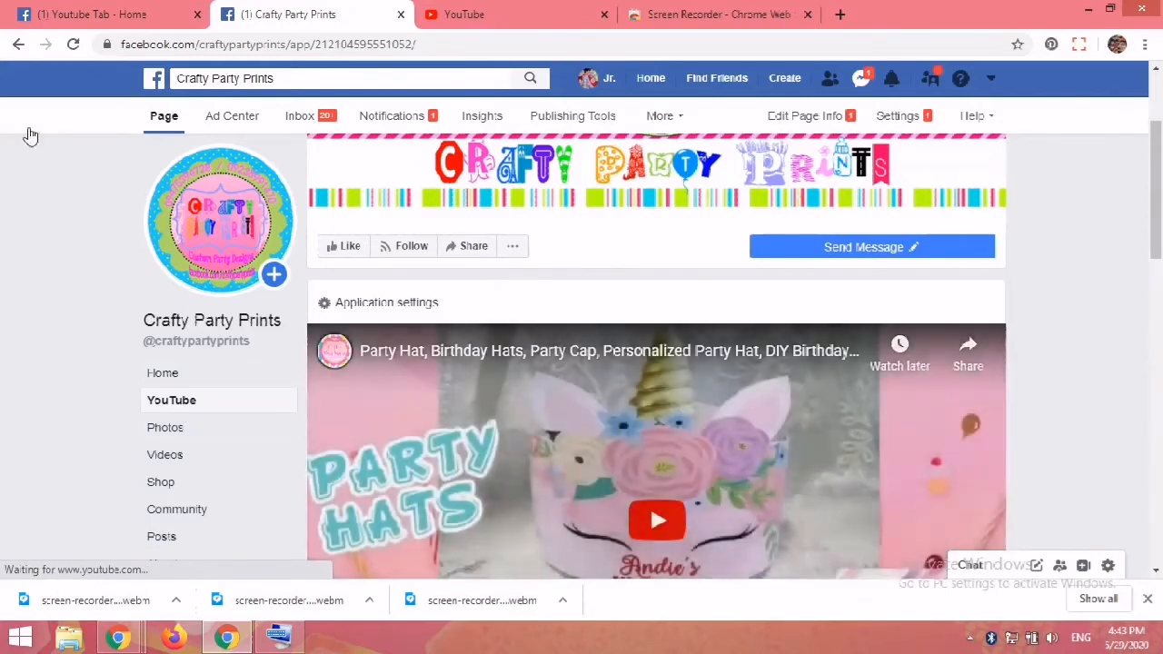
left_click_drag(1157, 213, 1152, 369)
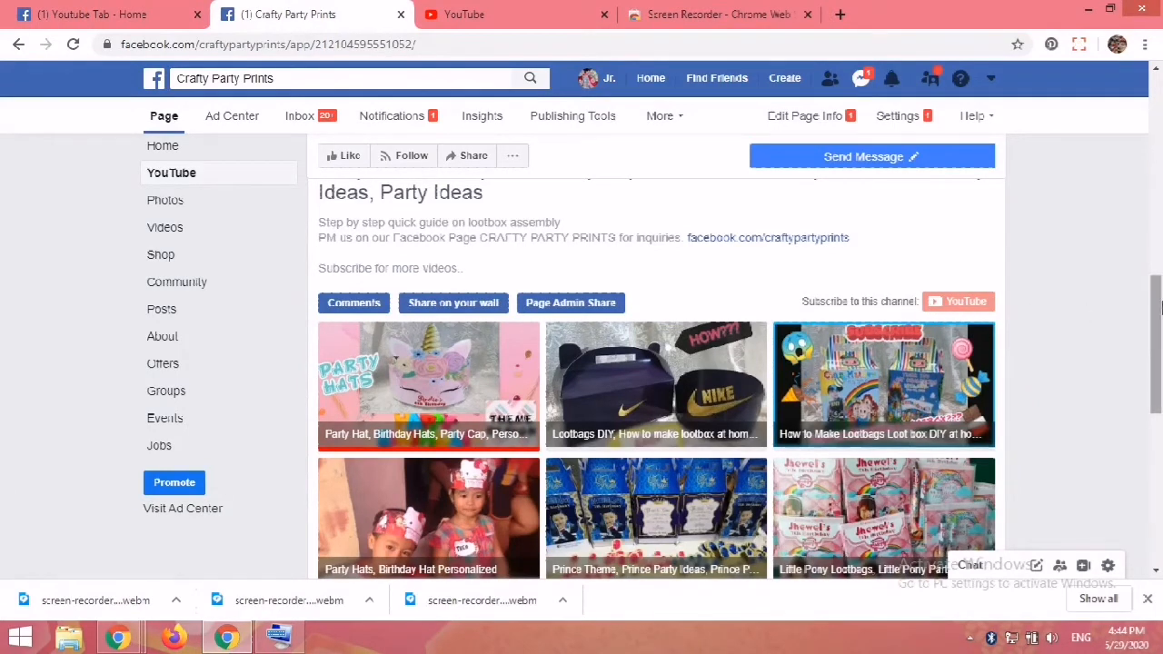
left_click_drag(1156, 311, 1156, 338)
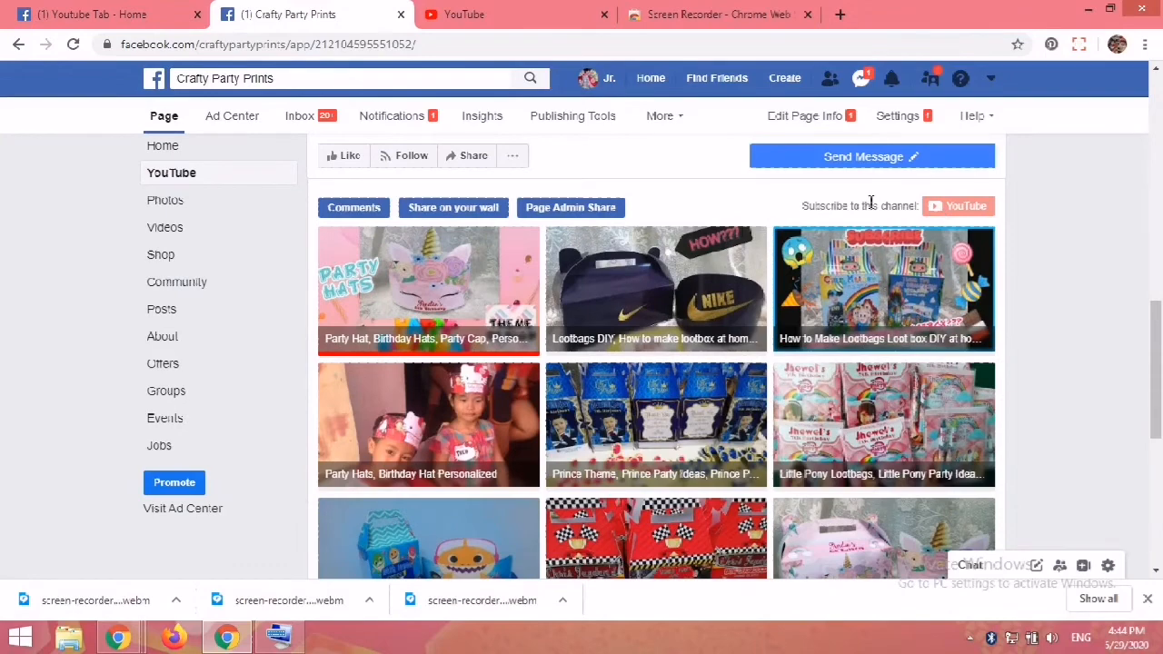
left_click_drag(1160, 346, 1160, 474)
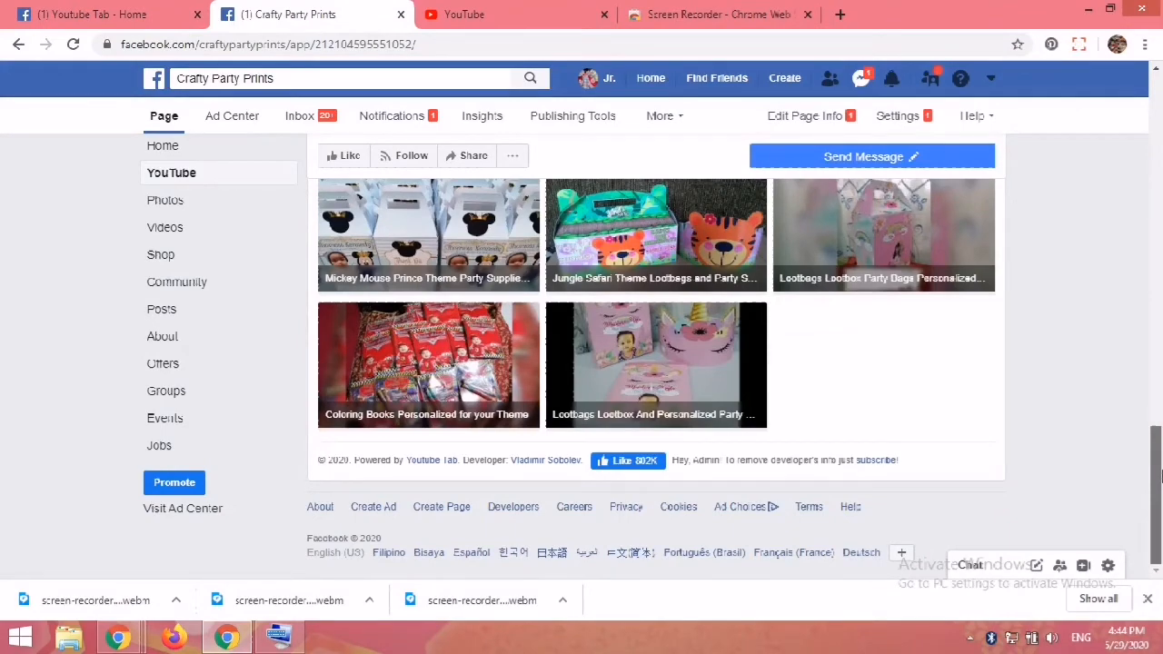
left_click_drag(1159, 474, 1160, 195)
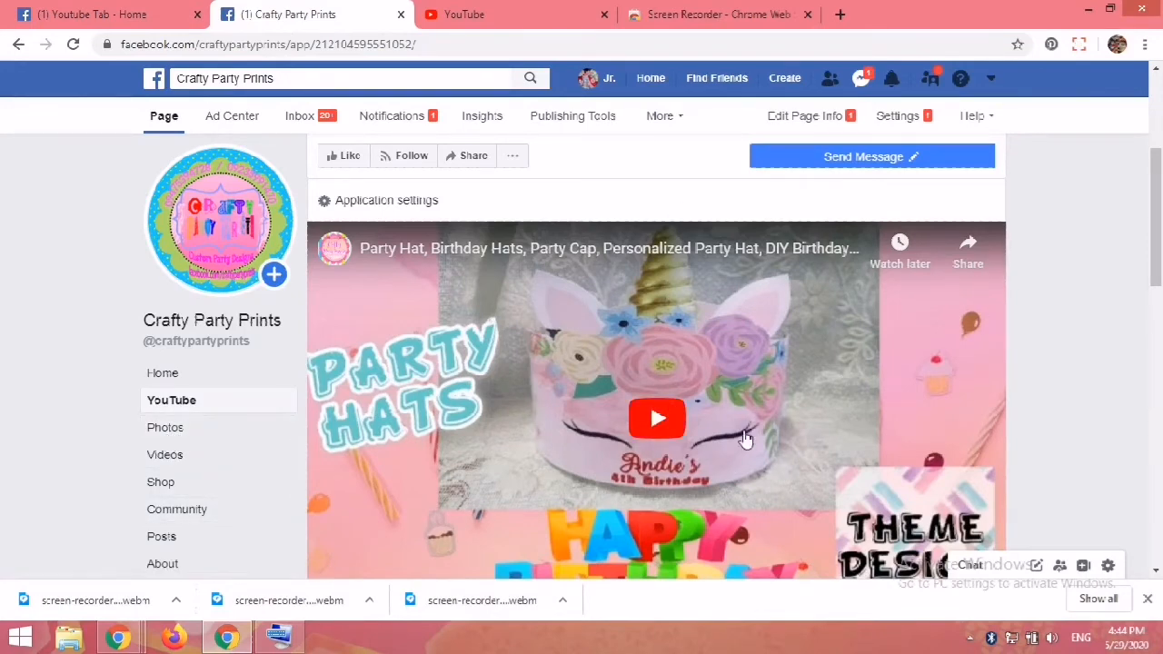
Step: Play the featured video in the YouTube tab and pause it
left_click_drag(1159, 254, 1160, 264)
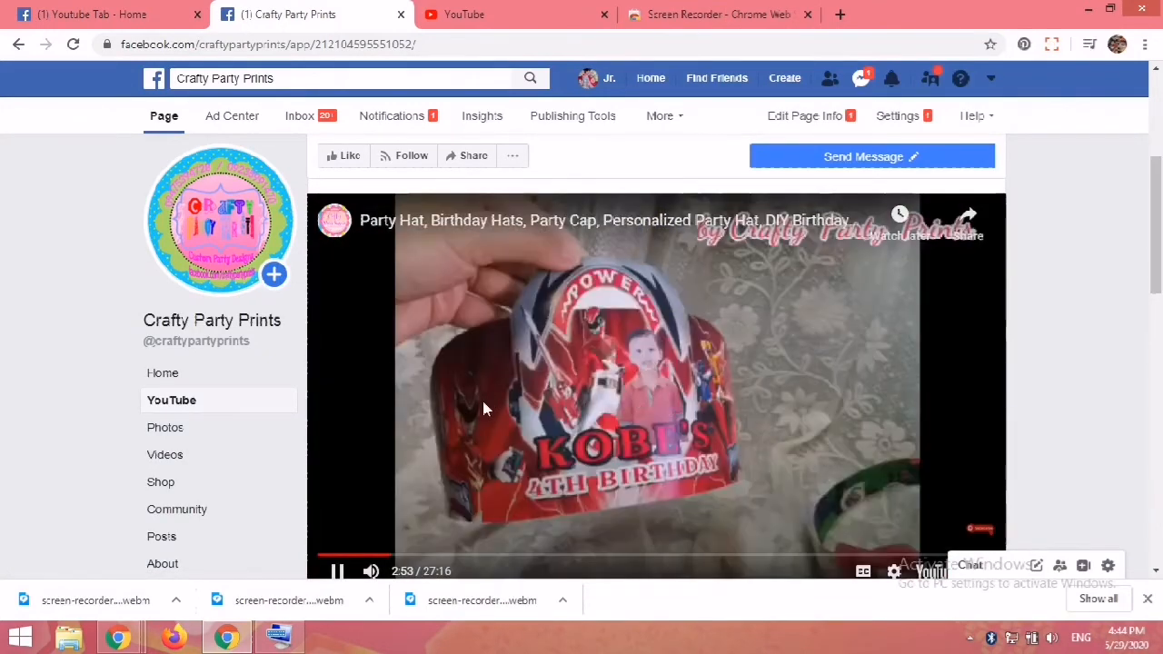
mouse_move(1157, 178)
left_mouse_down()
mouse_move(1153, 243)
mouse_move(1151, 195)
left_mouse_up()
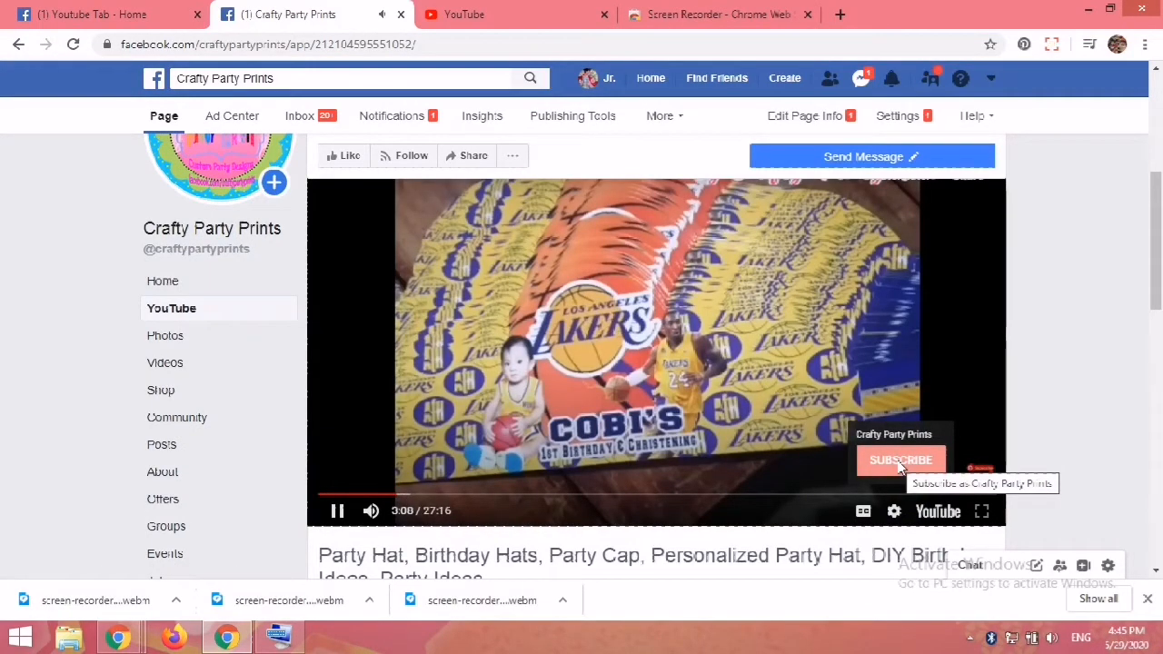
left_click(337, 510)
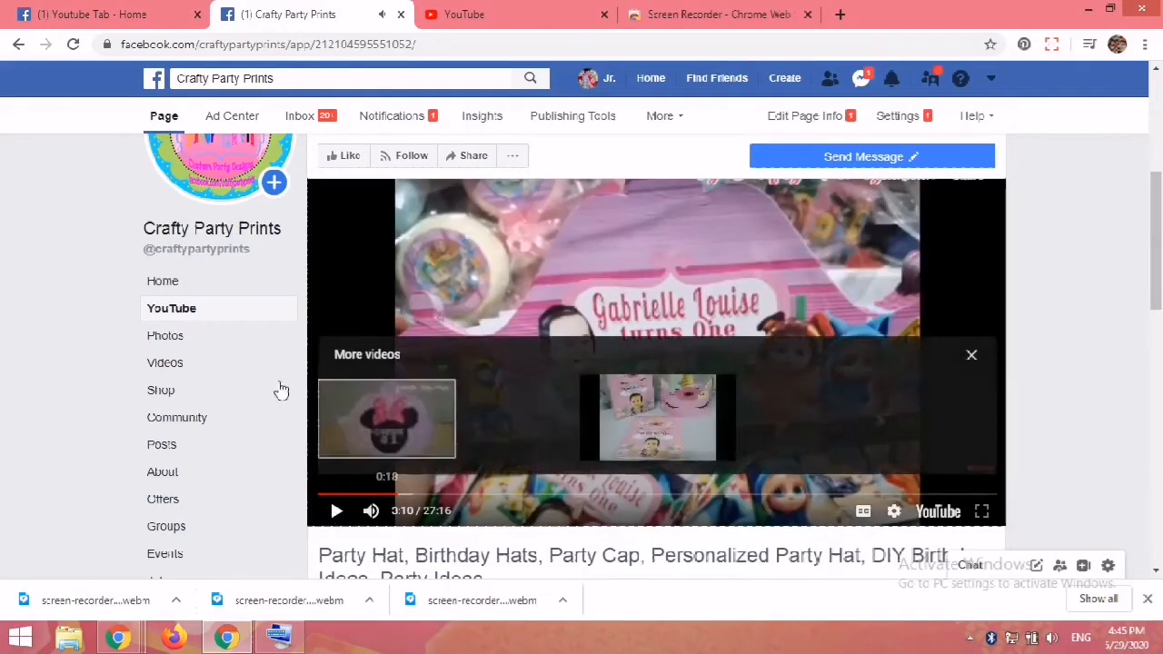
left_click_drag(1160, 238, 1160, 110)
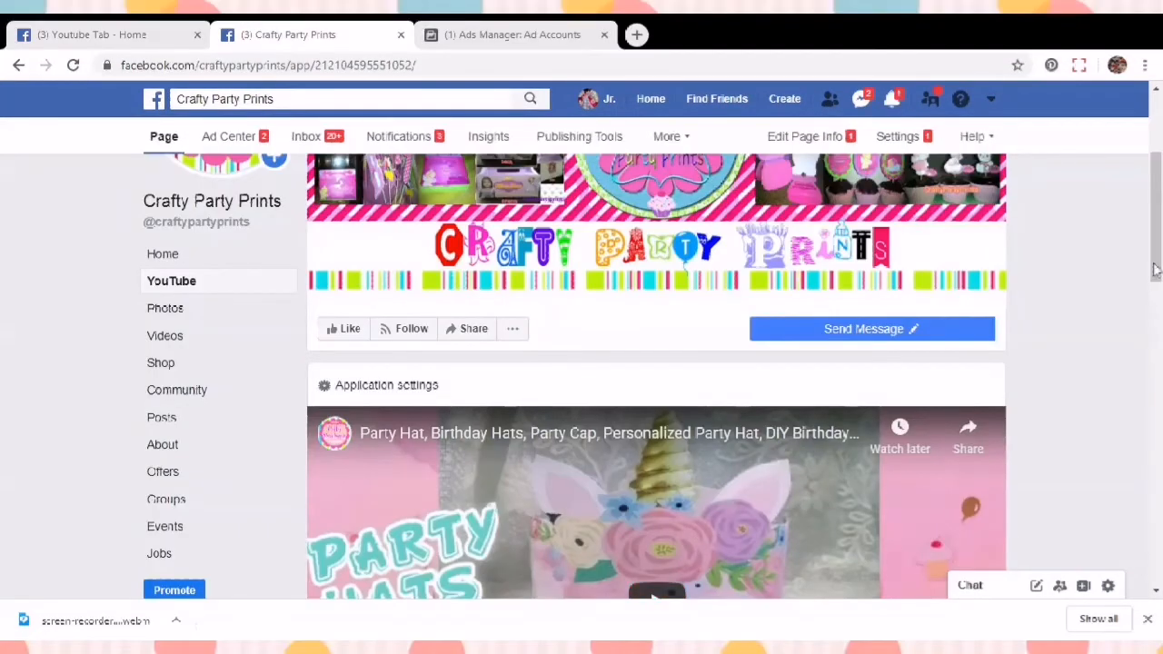
Step: Reopen the YouTube tab's application settings and save them again
mouse_move(1158, 218)
left_mouse_down()
mouse_move(1158, 174)
mouse_move(1158, 225)
left_mouse_up()
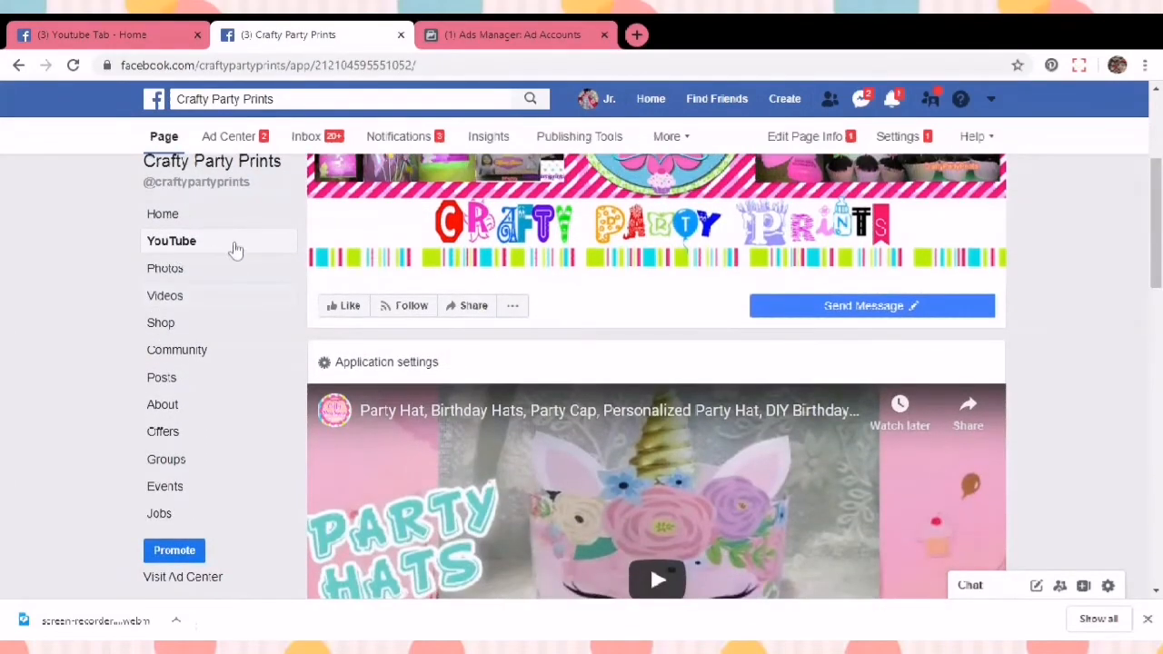
left_click(172, 243)
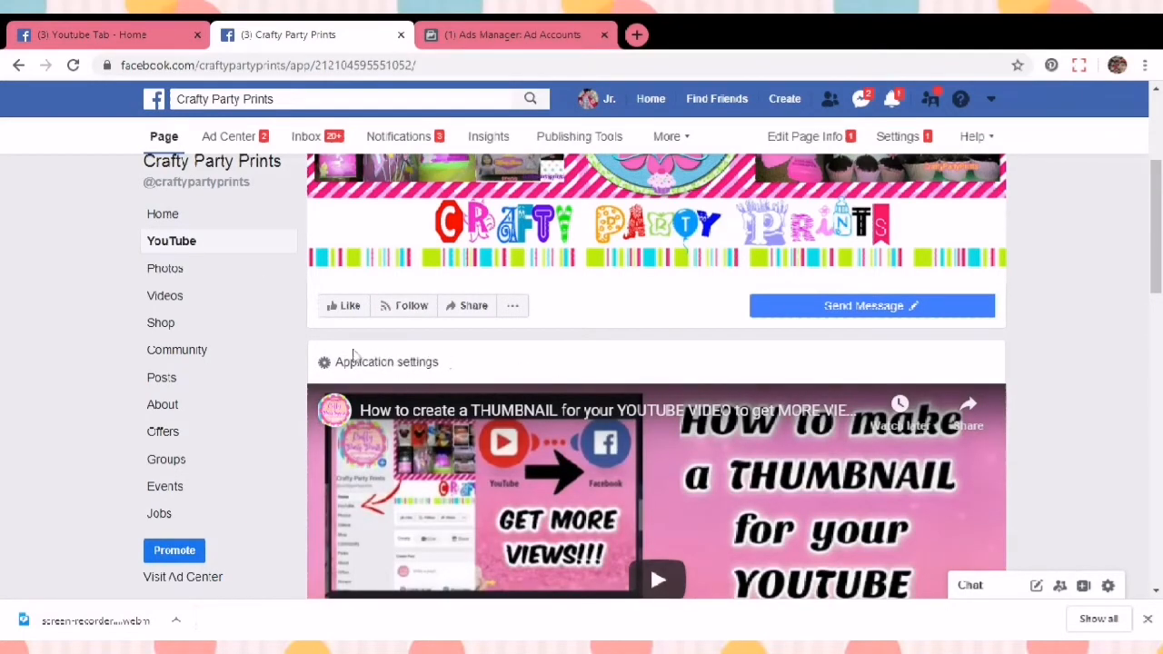
left_click(364, 369)
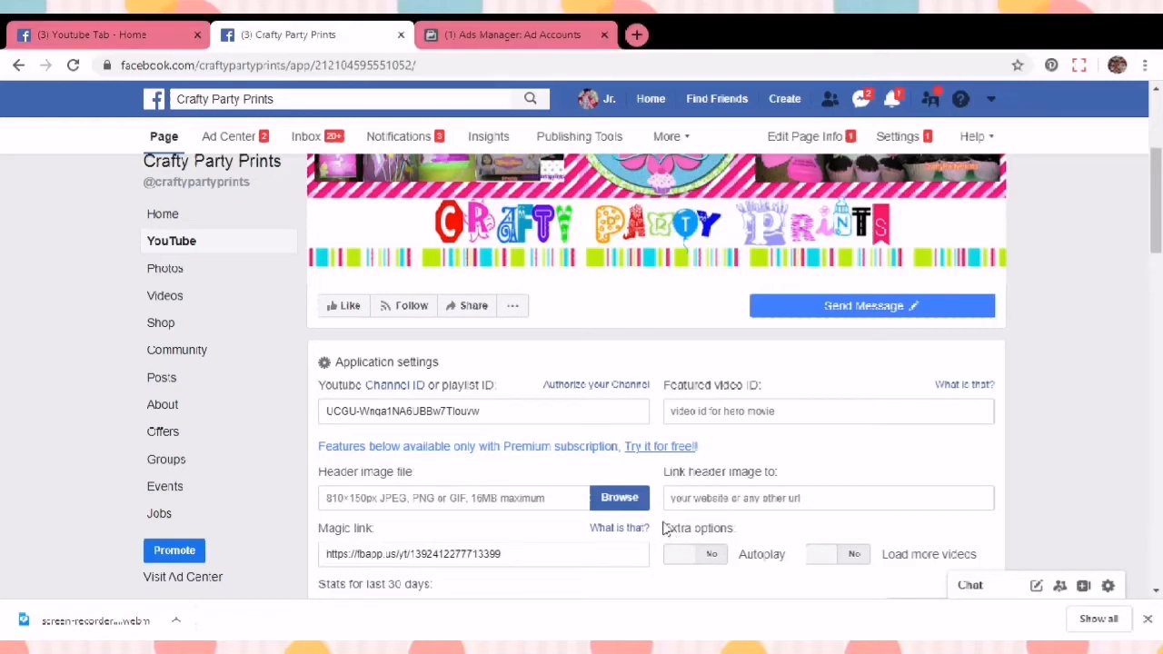
left_click_drag(1157, 196, 1157, 283)
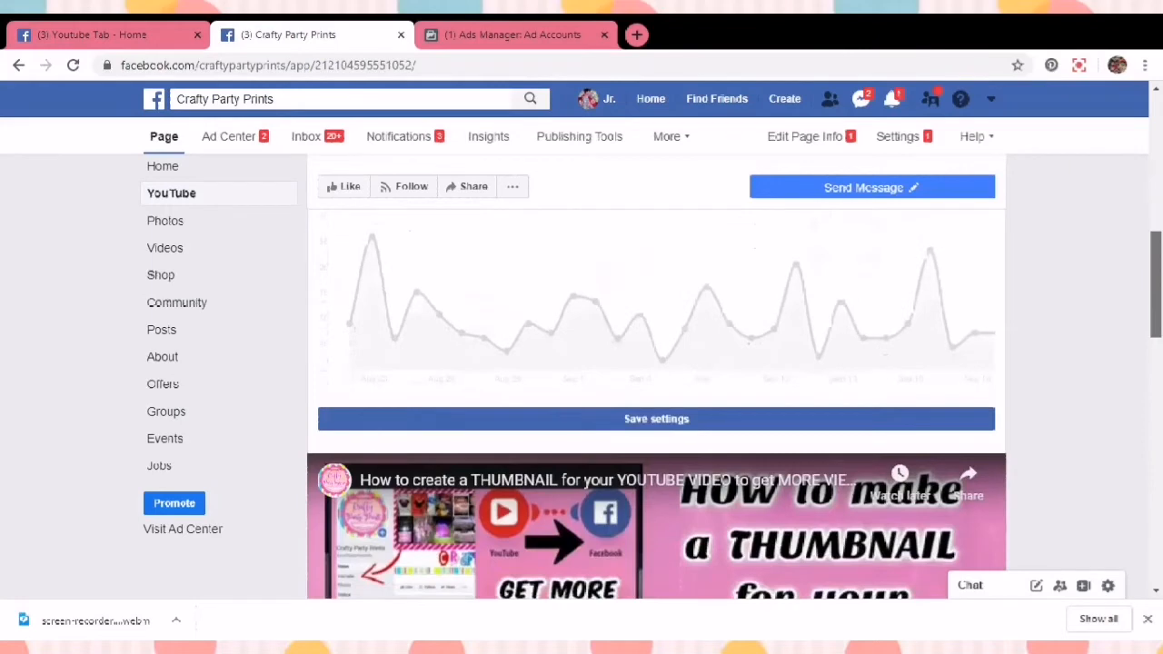
left_click(644, 419)
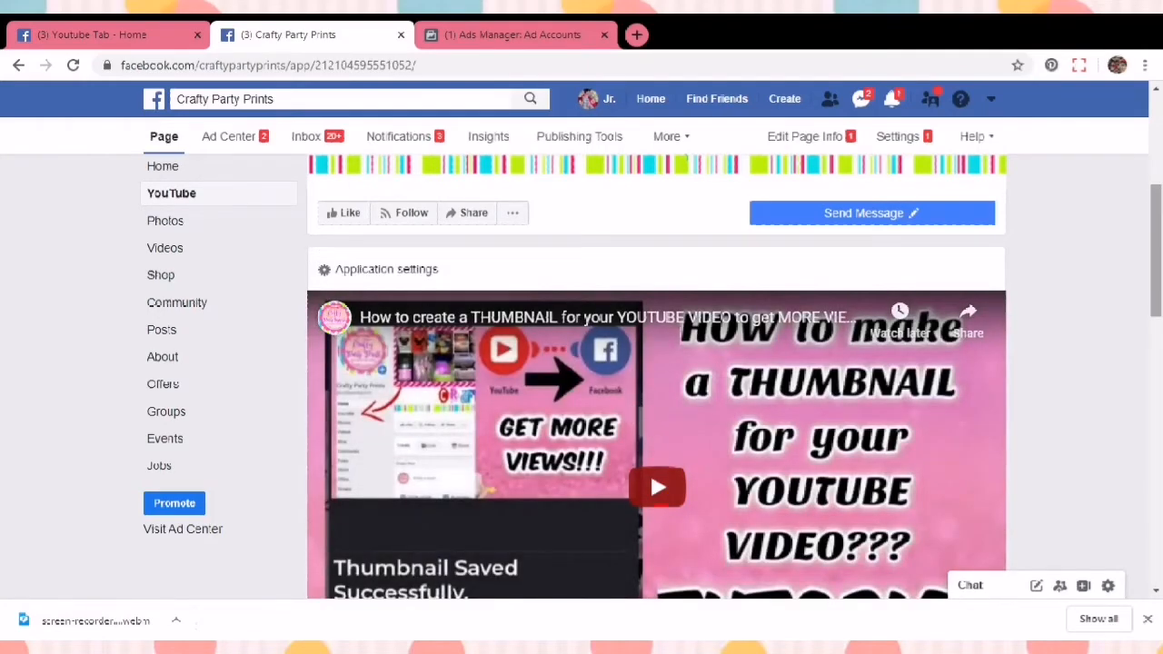
Step: Load the Party Hat video from the tab's video grid into the player
left_click_drag(1159, 191, 1157, 330)
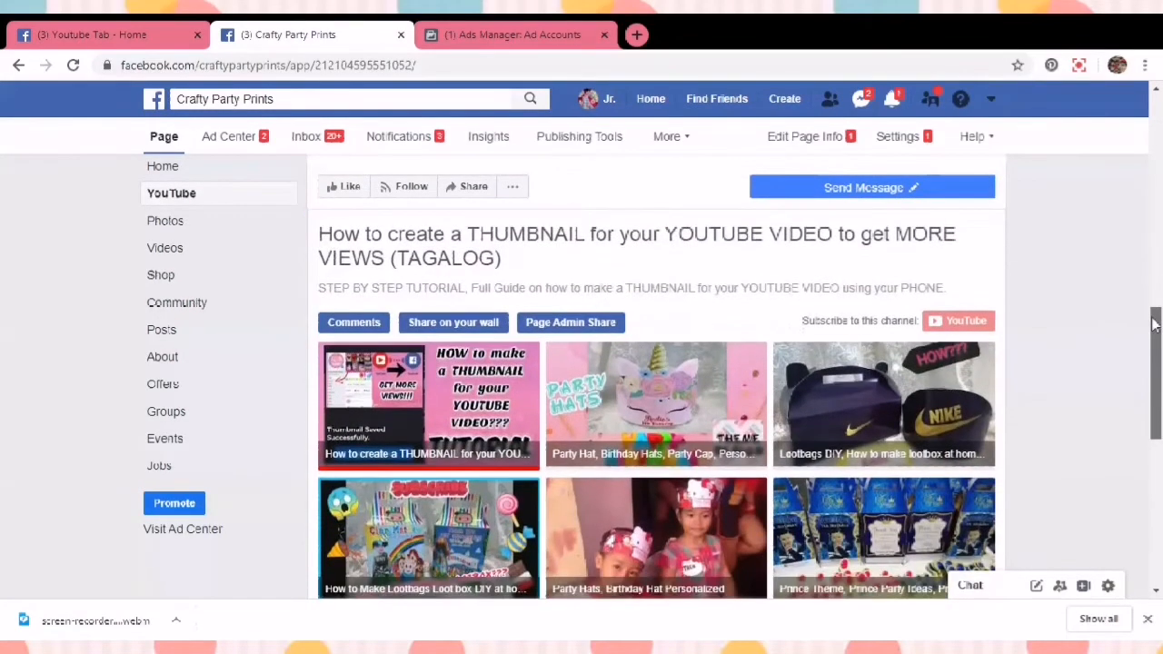
left_click(653, 387)
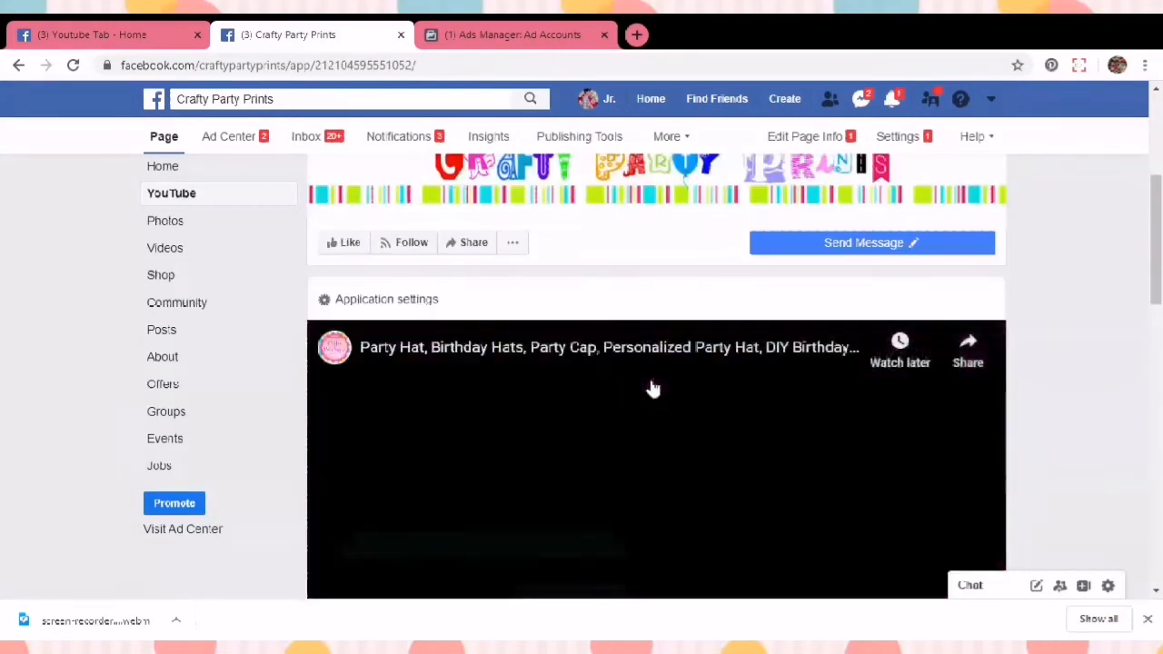
Step: Share the Party Hat video to the Crafty Party Prints page timeline as the page, using Page Admin Share
left_click_drag(1159, 195, 1147, 287)
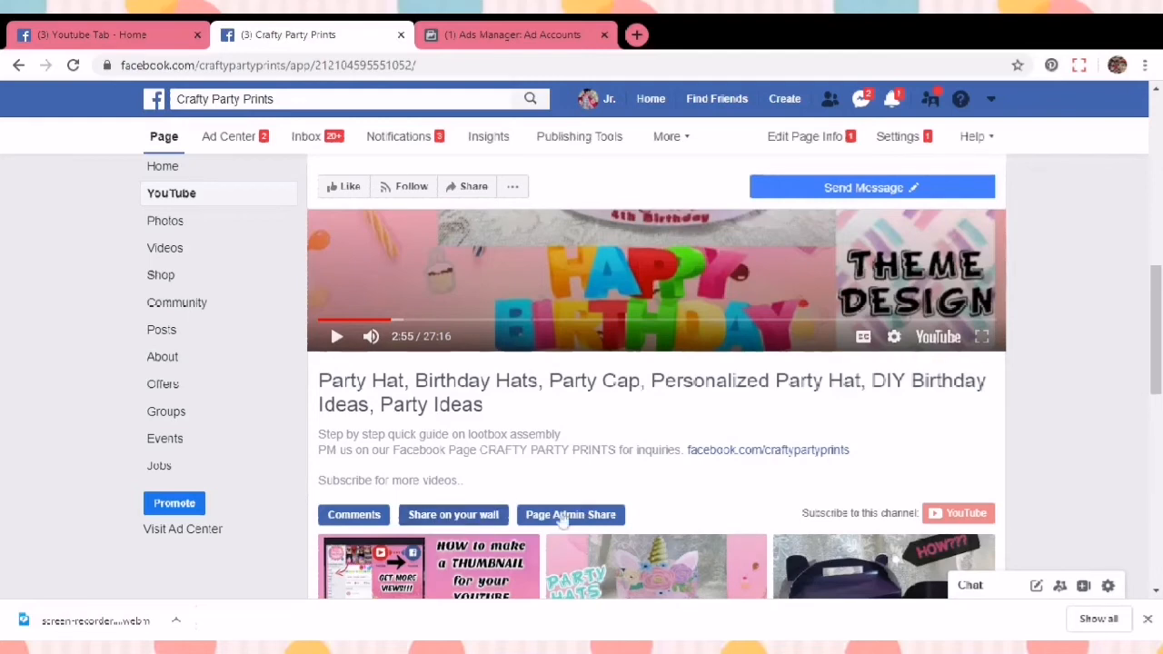
left_click(533, 514)
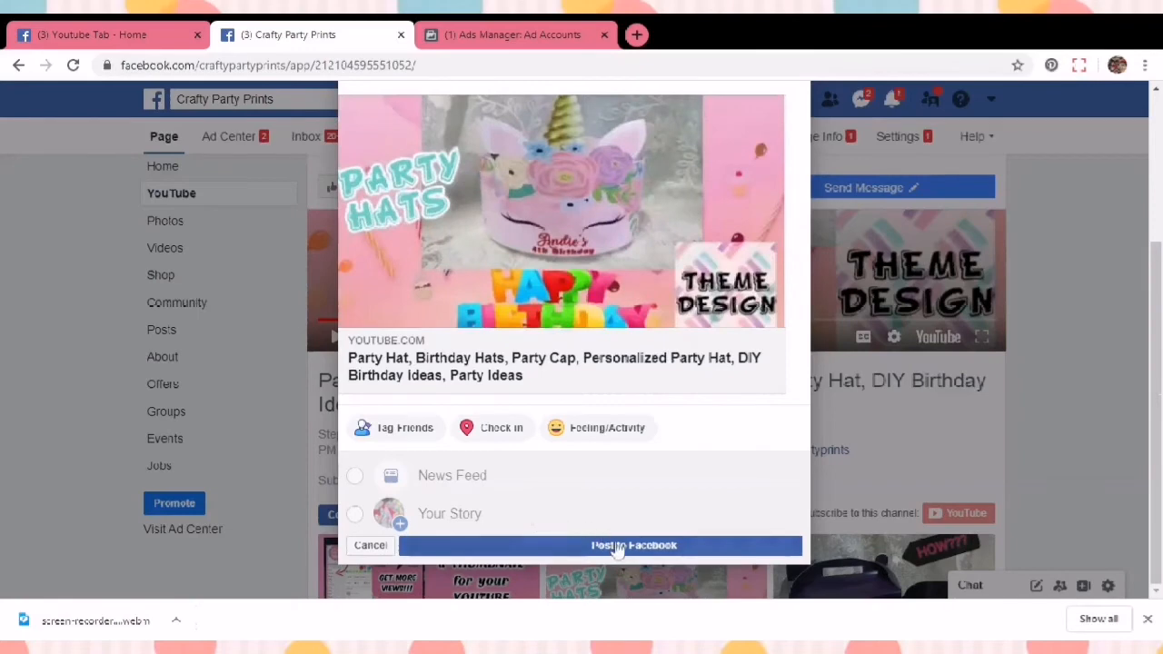
scroll(1159, 324, "up", 3)
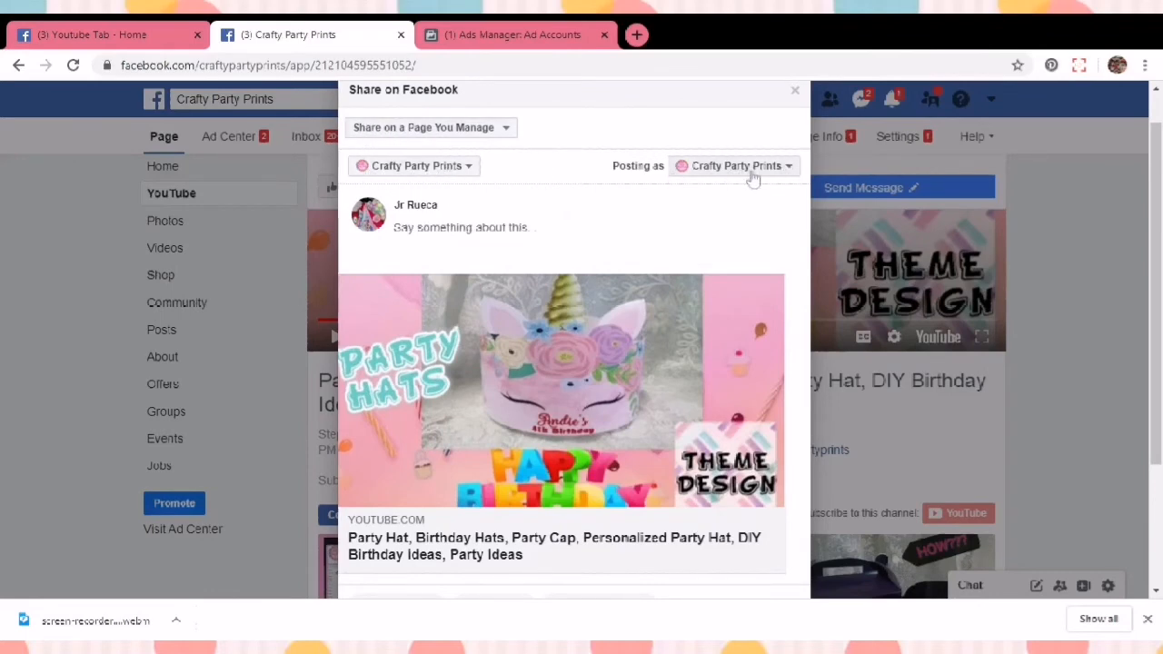
scroll(1127, 179, "down", 3)
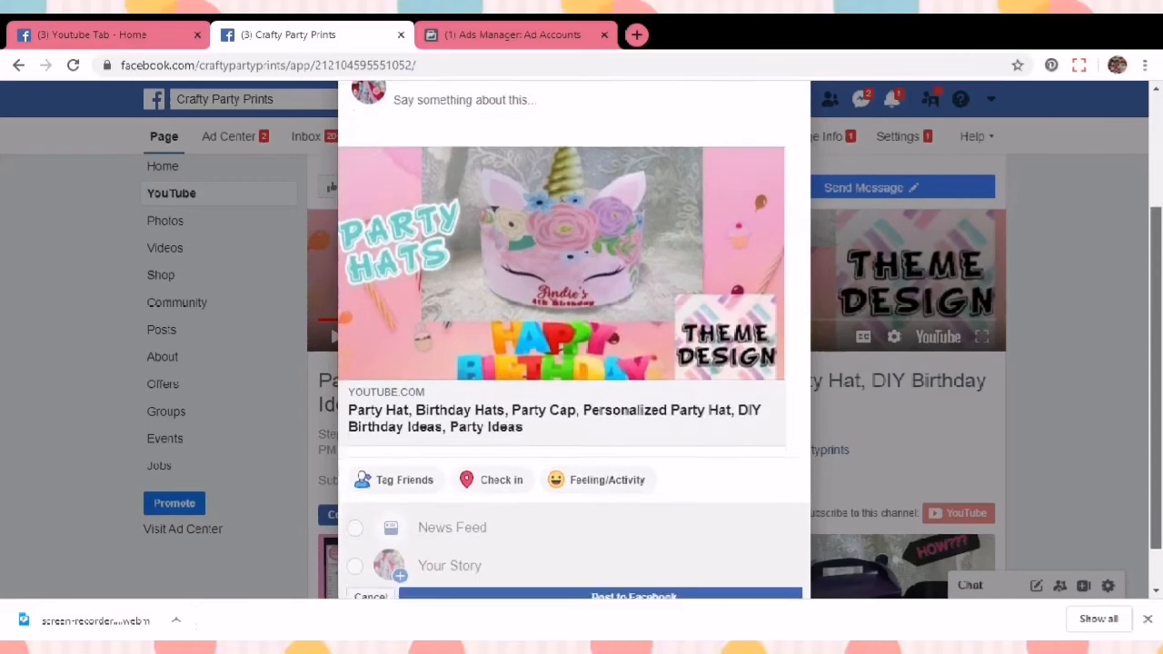
left_click(543, 548)
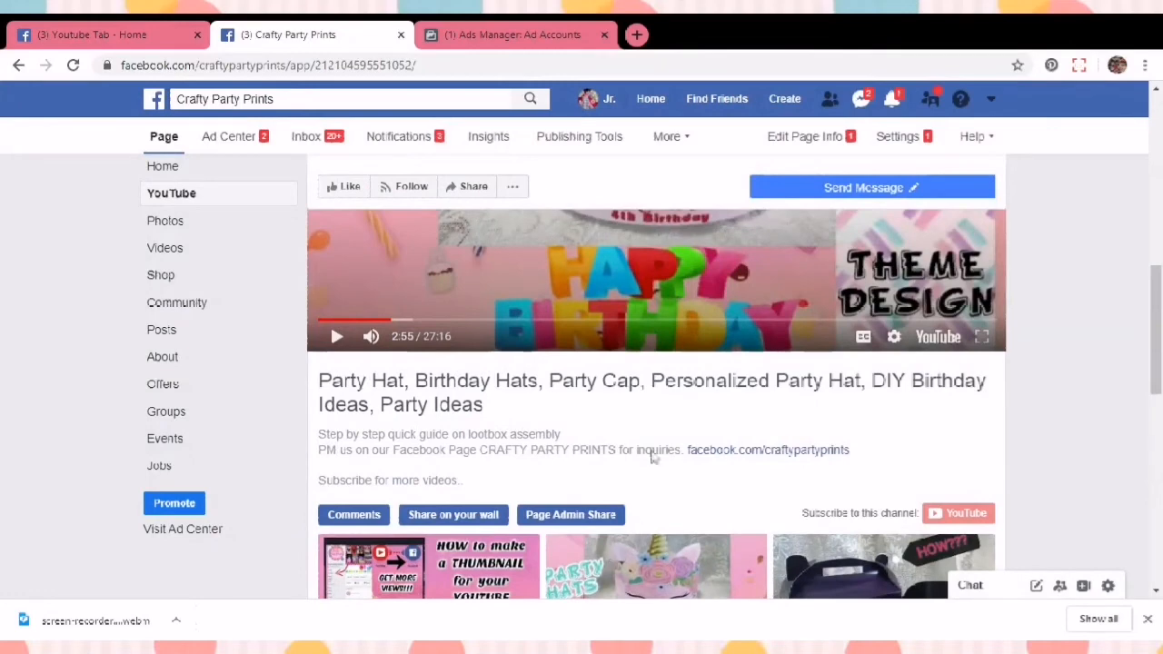
Step: Go to the page's Home view and scroll the timeline to check the newly shared Party Hat video post
left_click(182, 167)
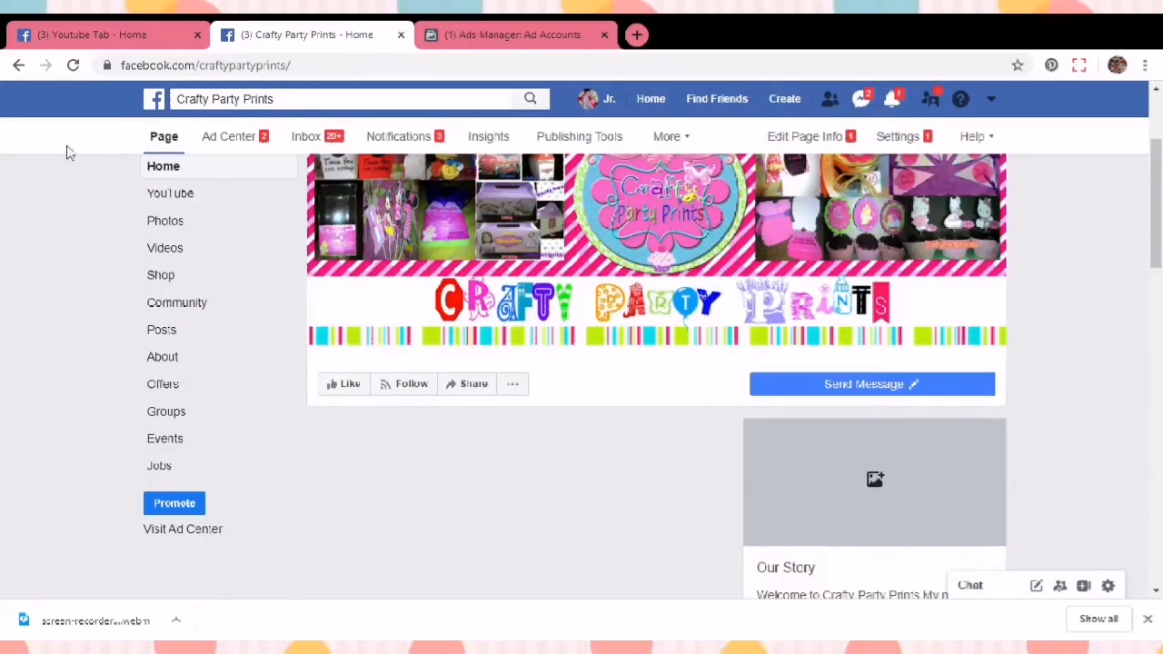
left_click_drag(1152, 145, 1157, 387)
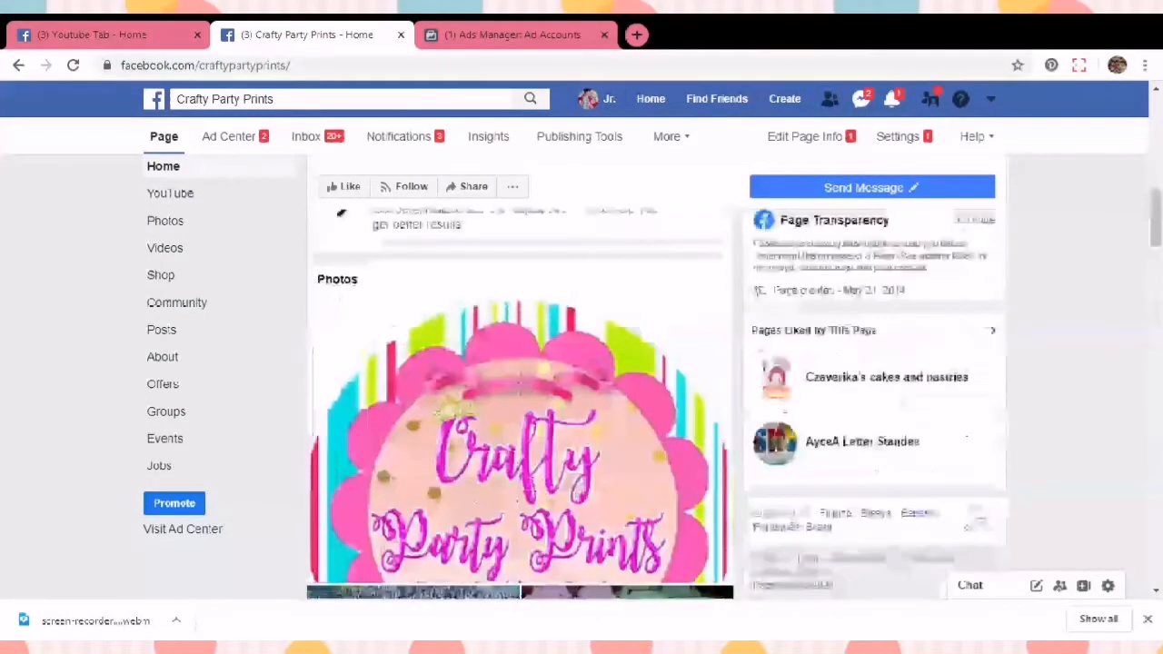
scroll(520, 403, "down", 10)
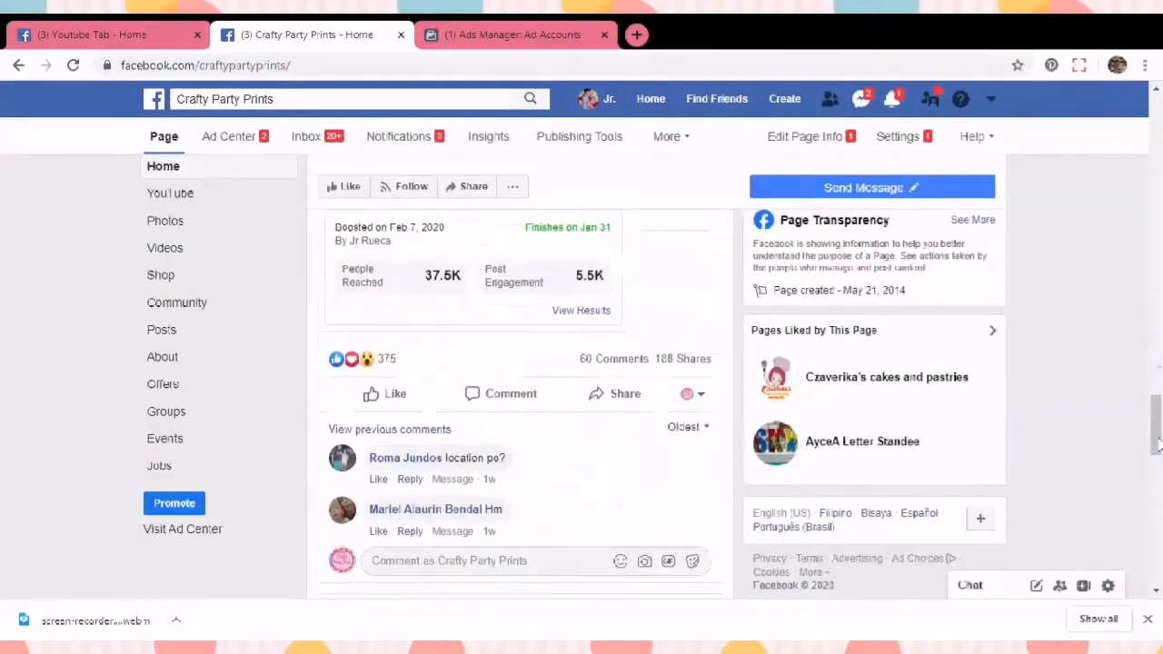
scroll(520, 403, "down", 2)
scroll(520, 403, "up", 1)
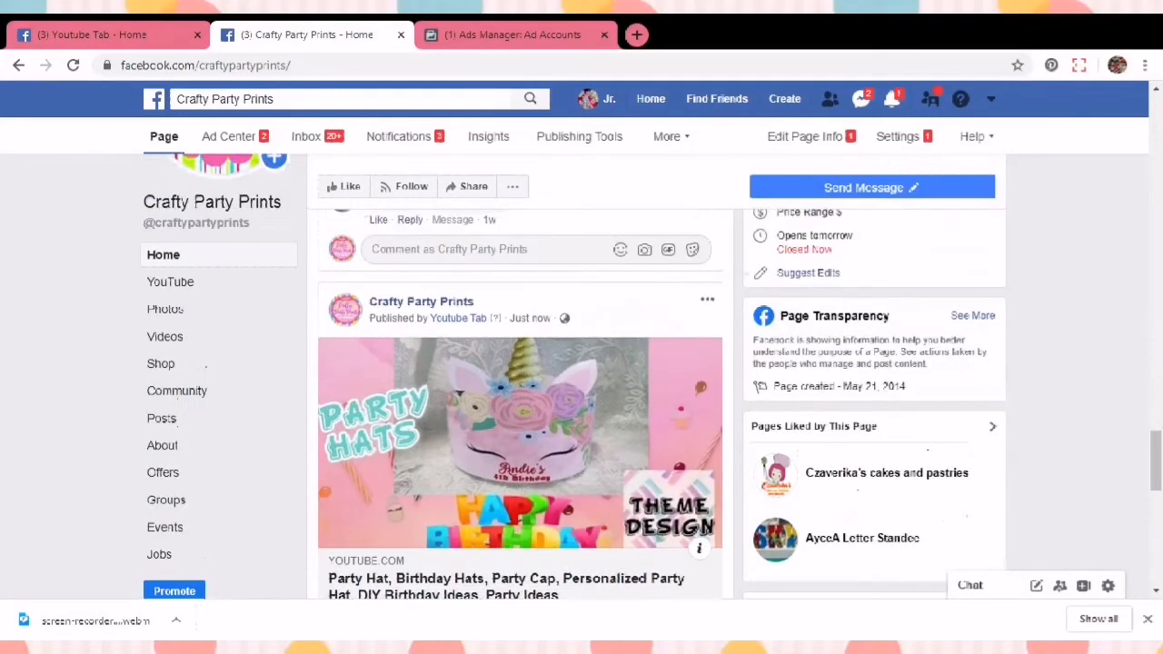
scroll(520, 404, "down", 1)
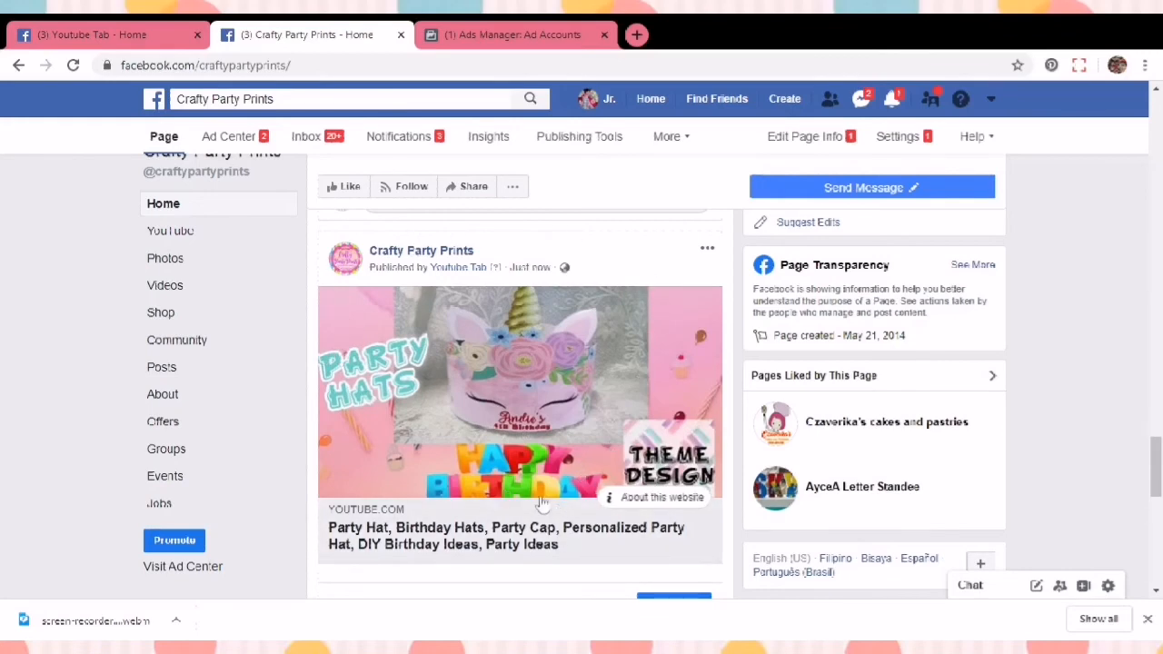
scroll(1155, 459, "down", 1)
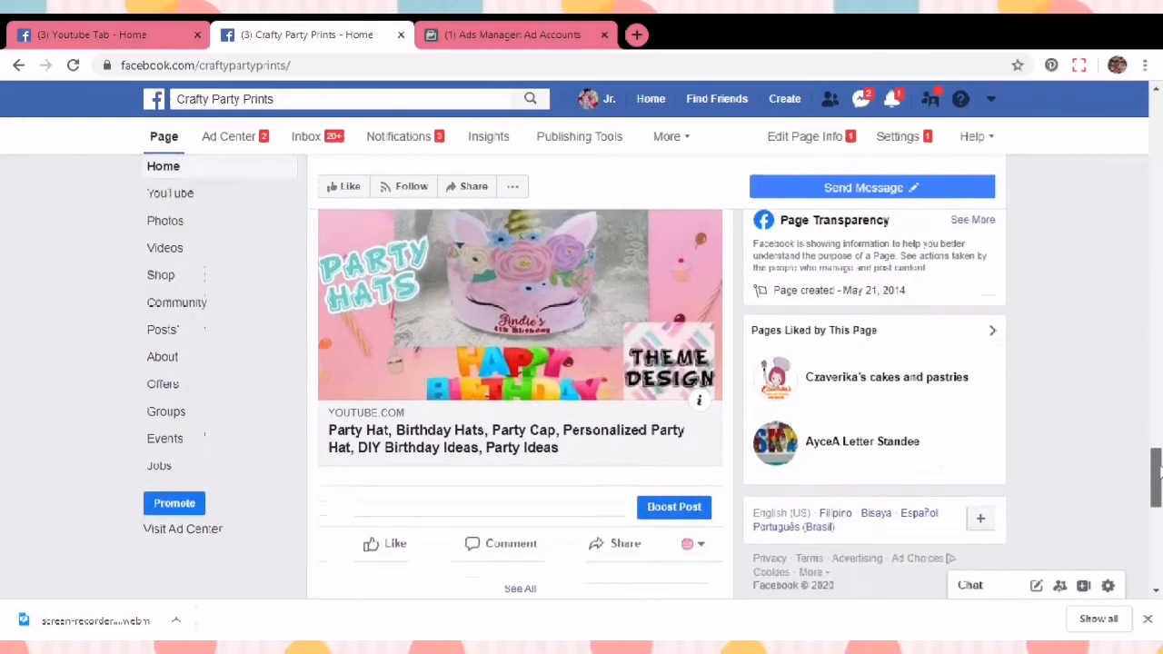
Step: Open the shared post's video link on YouTube, restart it from the beginning, and return to the Facebook page tab
left_click(457, 437)
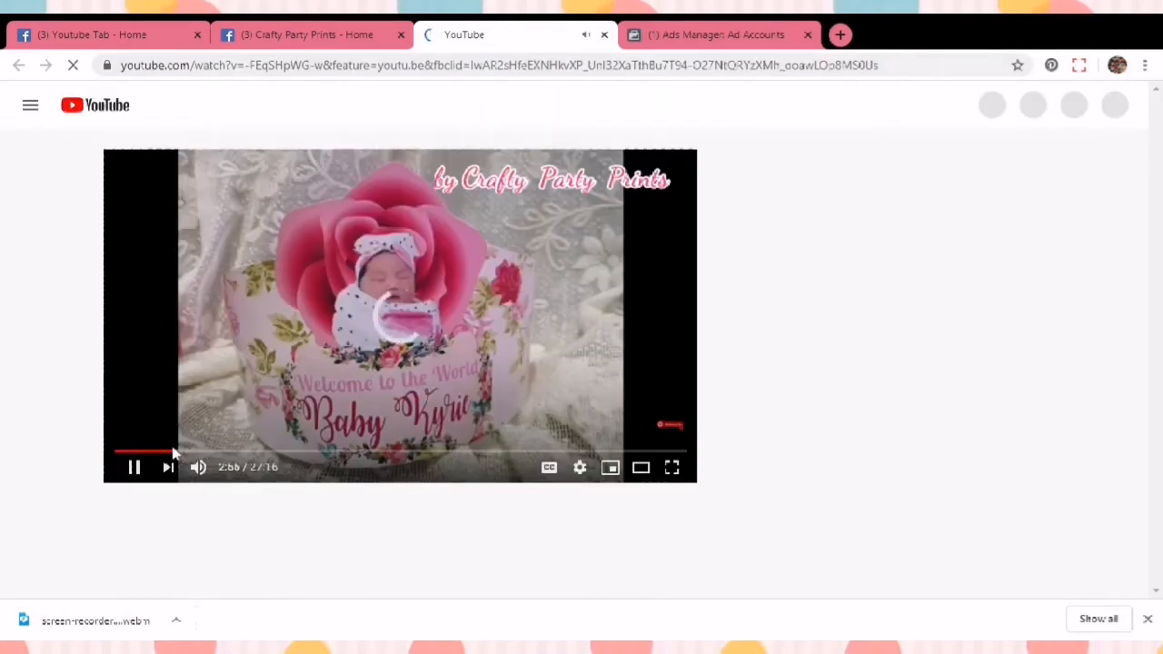
left_click(117, 450)
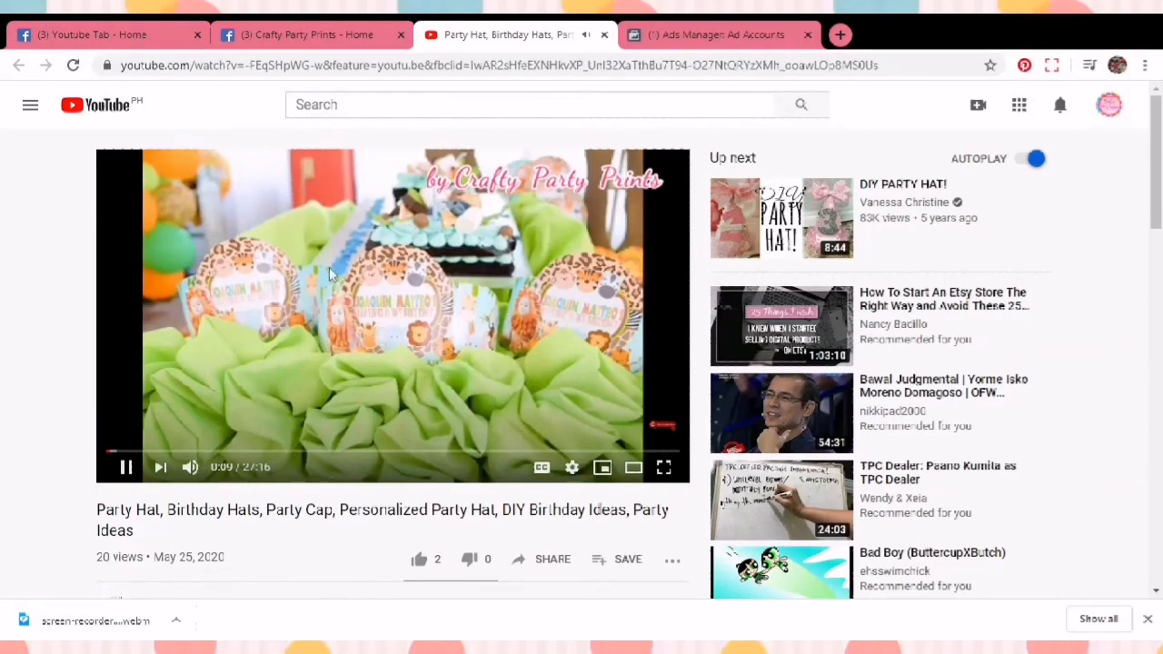
left_click(352, 36)
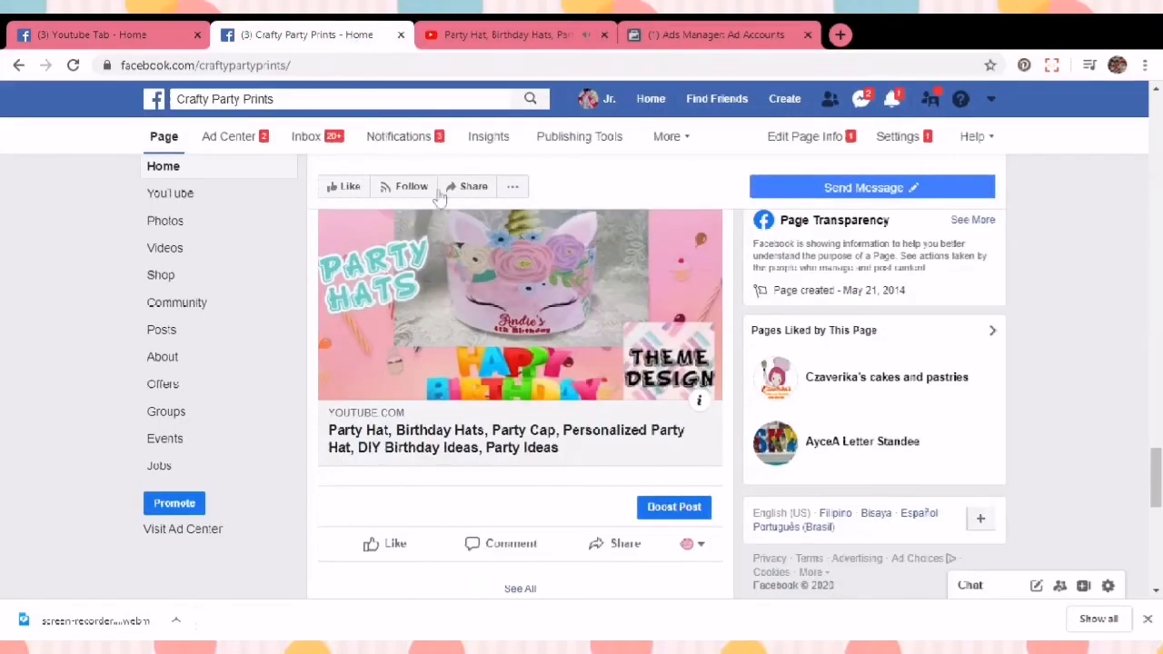
scroll(422, 338, "up", 5)
left_click_drag(1158, 420, 1159, 355)
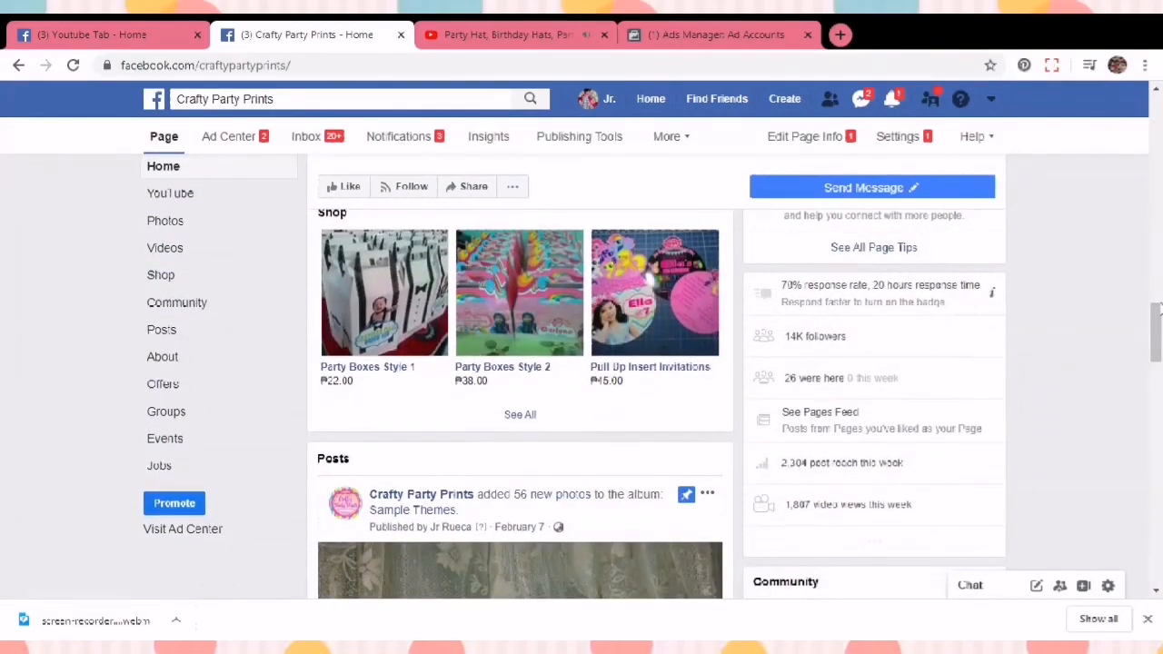
scroll(1149, 388, "up", 5)
scroll(520, 404, "up", 4)
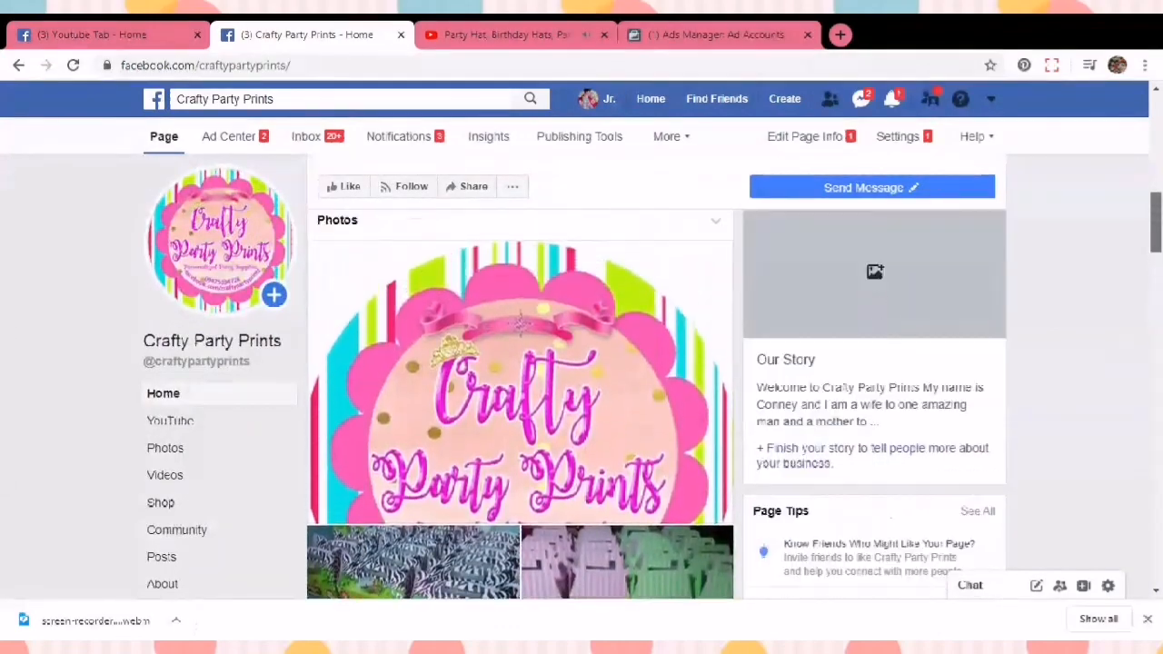
left_click_drag(1157, 209, 1157, 213)
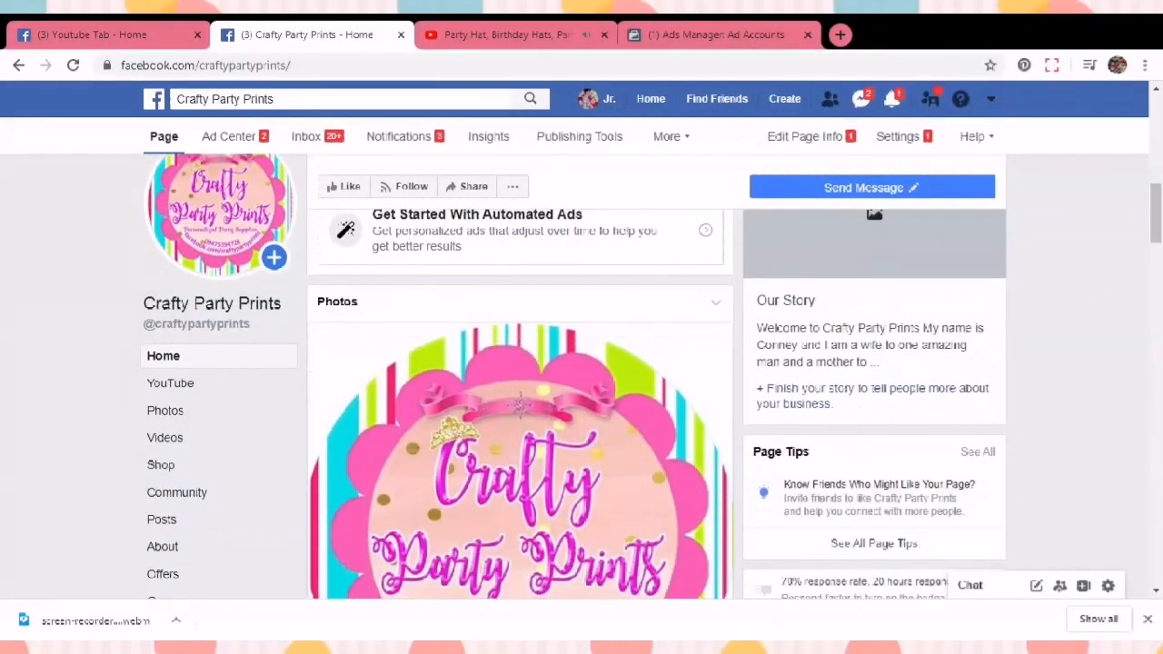